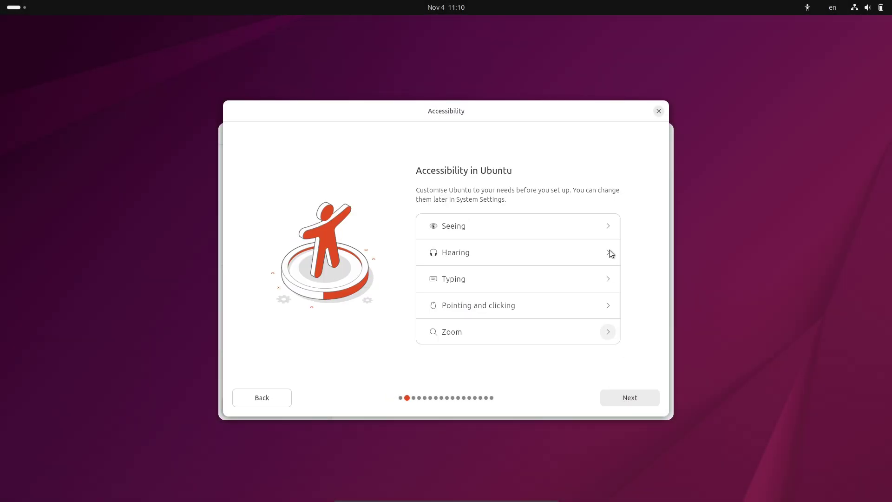
# Step: Expand the Seeing, Hearing, Typing, Pointing and clicking, and Zoom accessibility sections, then continue
pyautogui.click(606, 226)
pyautogui.click(609, 334)
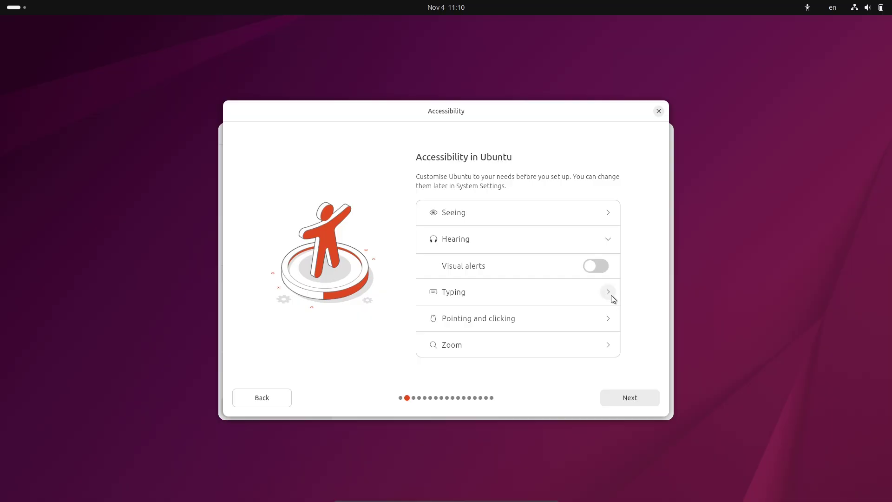
pyautogui.click(611, 296)
pyautogui.click(609, 331)
pyautogui.click(608, 350)
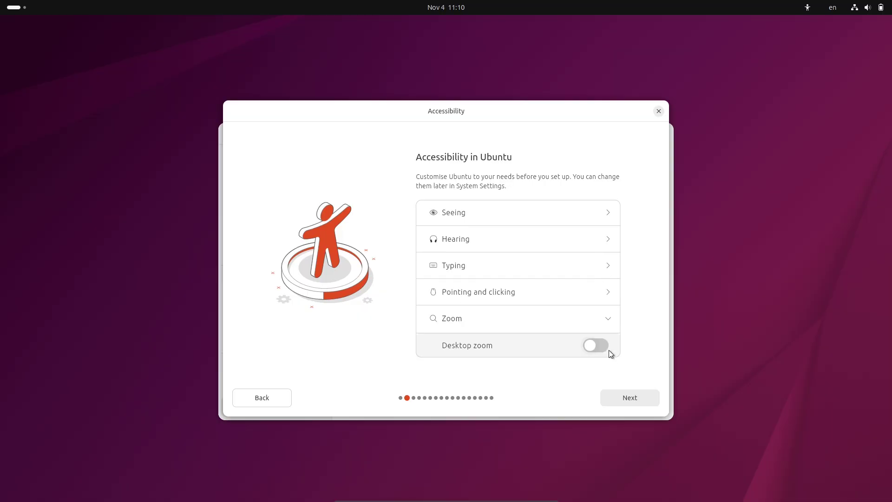
pyautogui.click(625, 396)
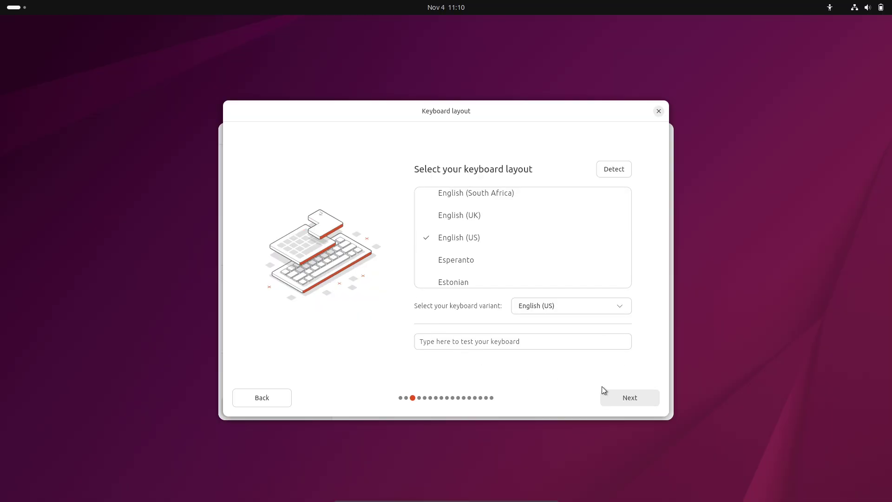
# Step: Keep English (US), skip the network step and choose Install Ubuntu
pyautogui.click(634, 395)
pyautogui.click(635, 395)
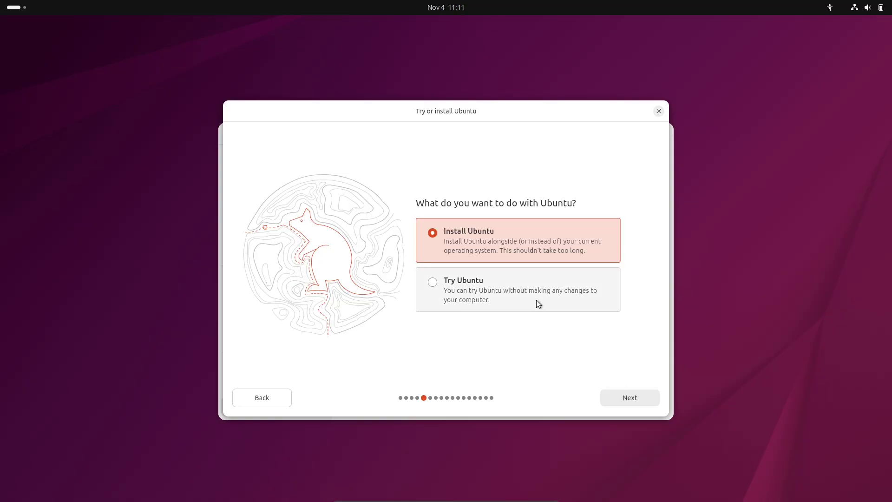
pyautogui.click(537, 303)
pyautogui.click(524, 235)
pyautogui.click(629, 397)
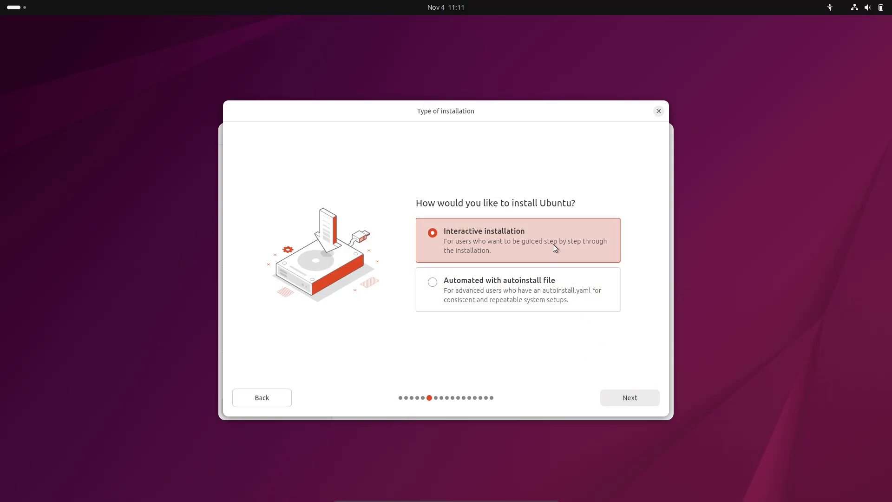
# Step: Choose Interactive installation with the Default app selection
pyautogui.click(548, 283)
pyautogui.click(543, 253)
pyautogui.click(630, 398)
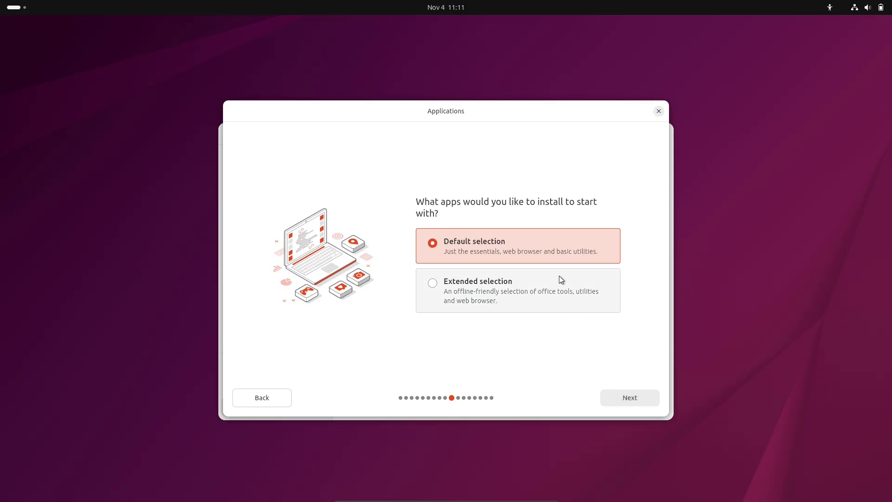
pyautogui.click(558, 275)
pyautogui.click(560, 256)
pyautogui.click(634, 396)
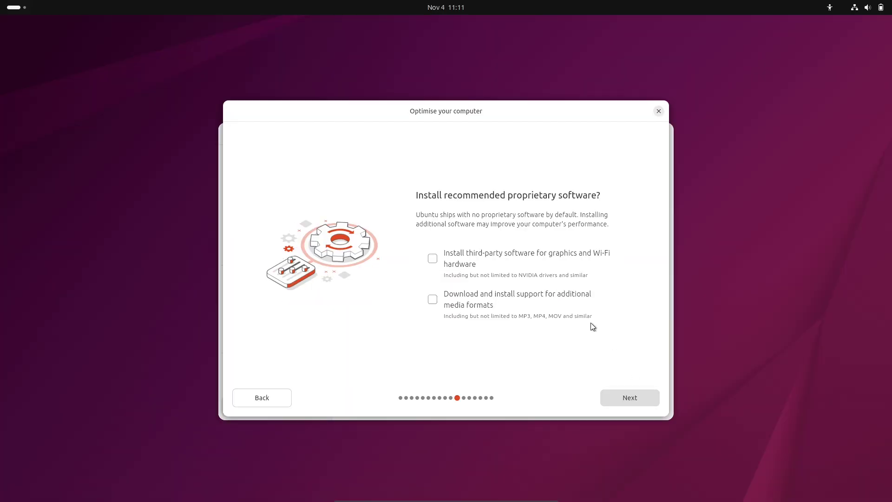
# Step: Opt in to third-party graphics/Wi-Fi software and additional media format support
pyautogui.click(526, 277)
pyautogui.click(519, 295)
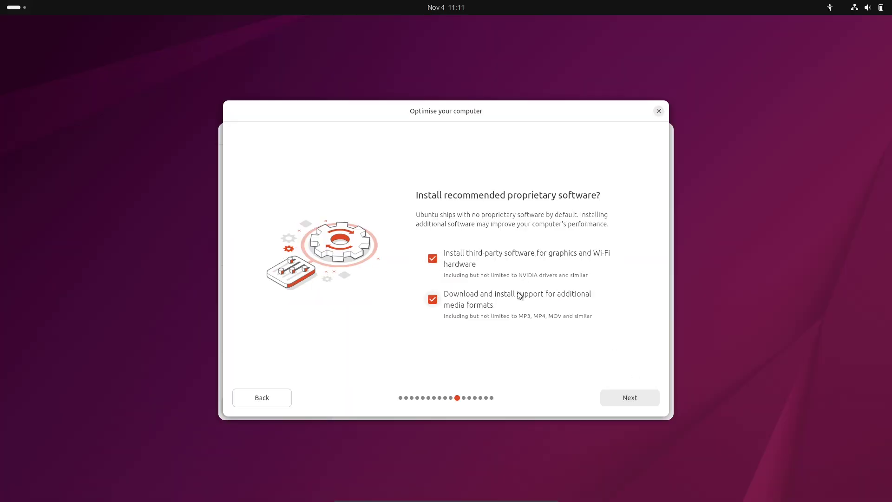
pyautogui.click(624, 396)
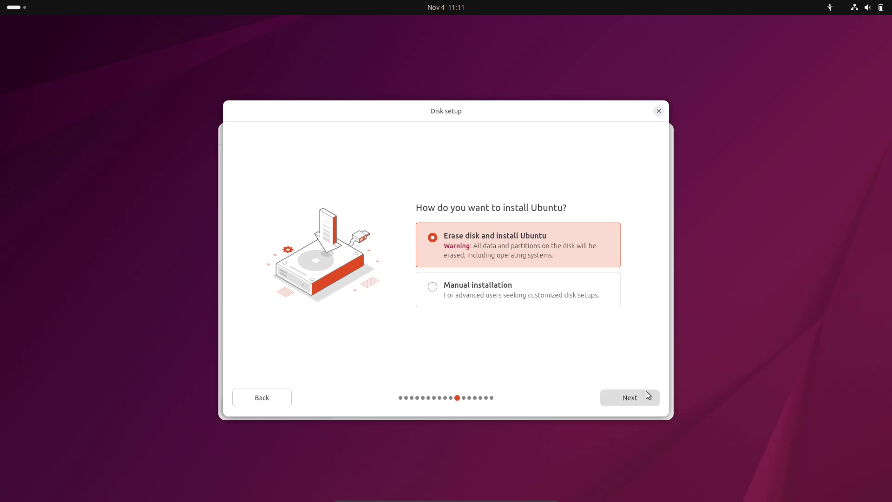
# Step: Erase the disk with no encryption and enter the user's name on the account page
pyautogui.click(645, 391)
pyautogui.click(469, 317)
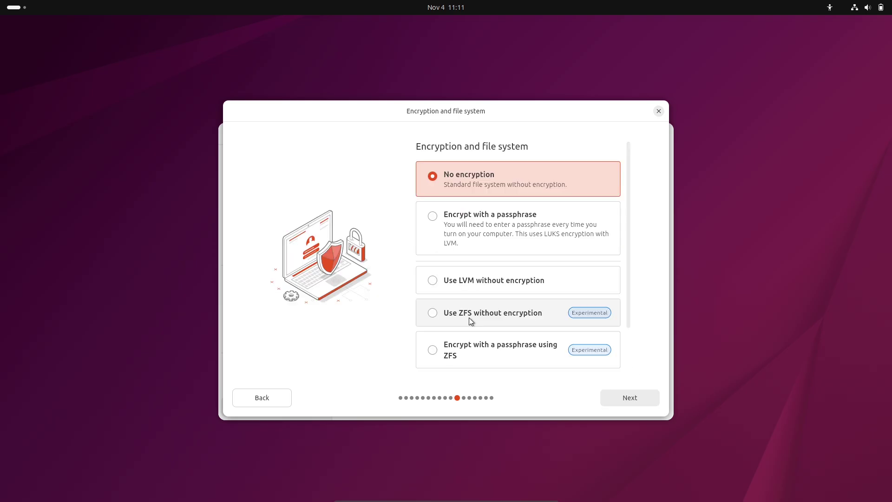
pyautogui.moveTo(630, 268); pyautogui.dragTo(627, 185)
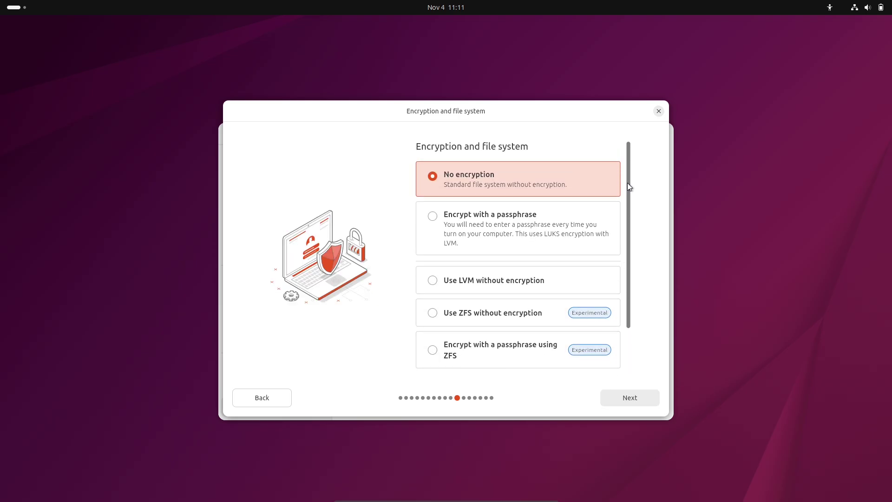
pyautogui.click(646, 395)
pyautogui.write('adiocas')
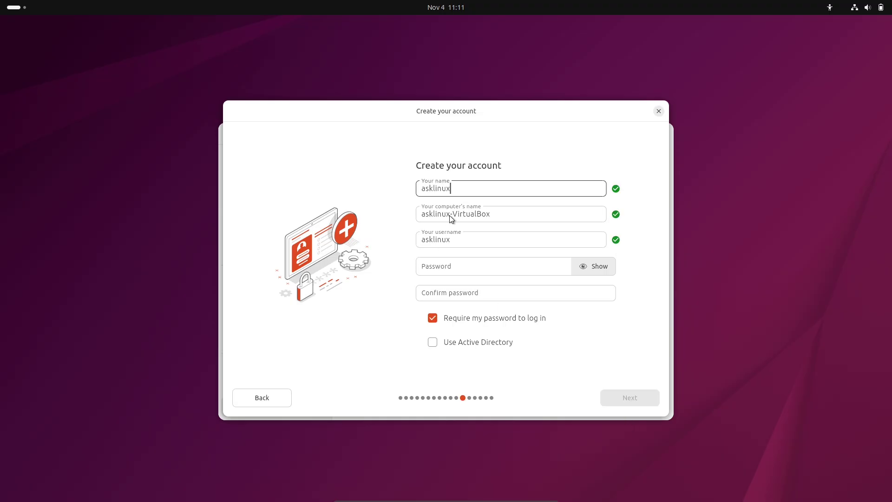
# Step: Remove the -VirtualBox suffix from the computer name and enter the account password
pyautogui.moveTo(449, 215); pyautogui.dragTo(512, 217)
pyautogui.press('BackSpace')
pyautogui.click(463, 270)
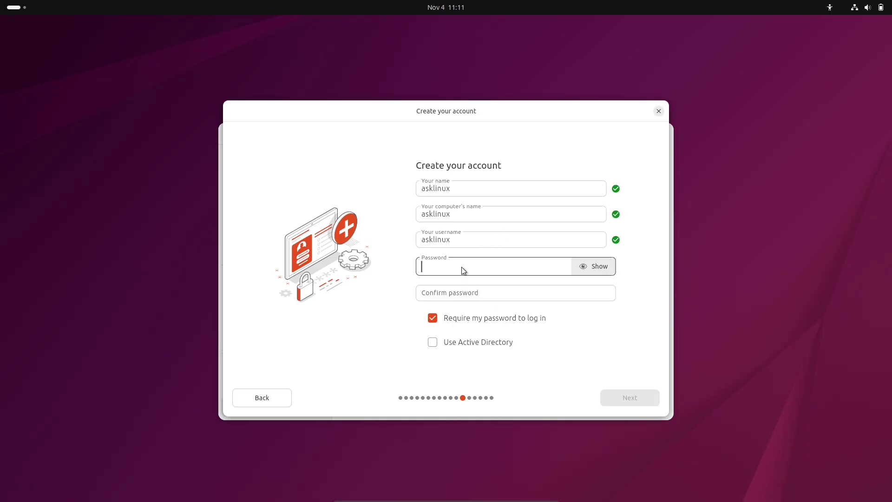
pyautogui.write('12')
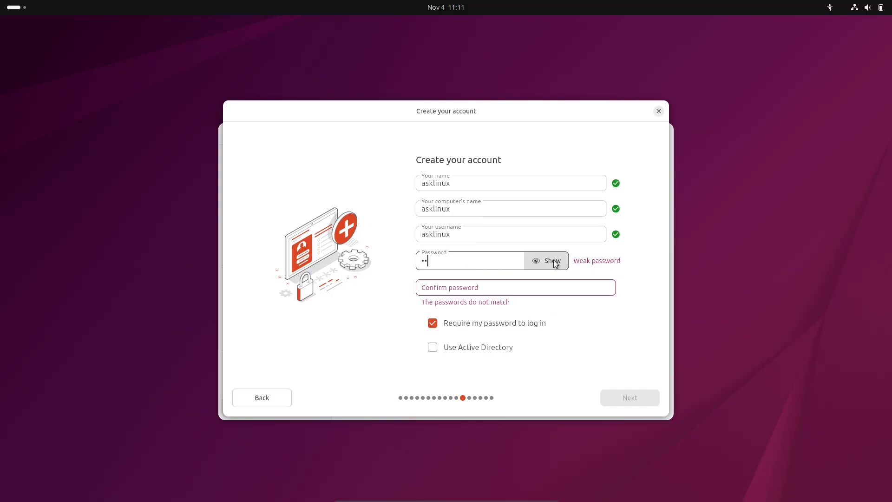
pyautogui.click(546, 261)
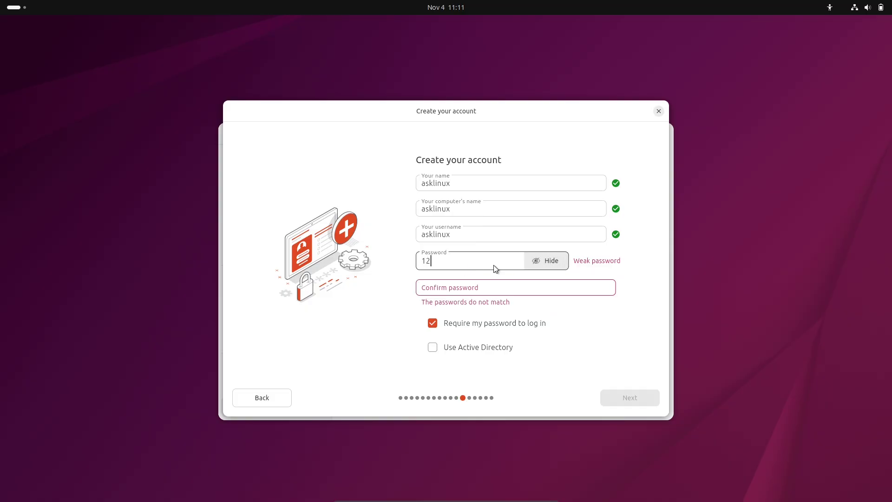
pyautogui.click(492, 288)
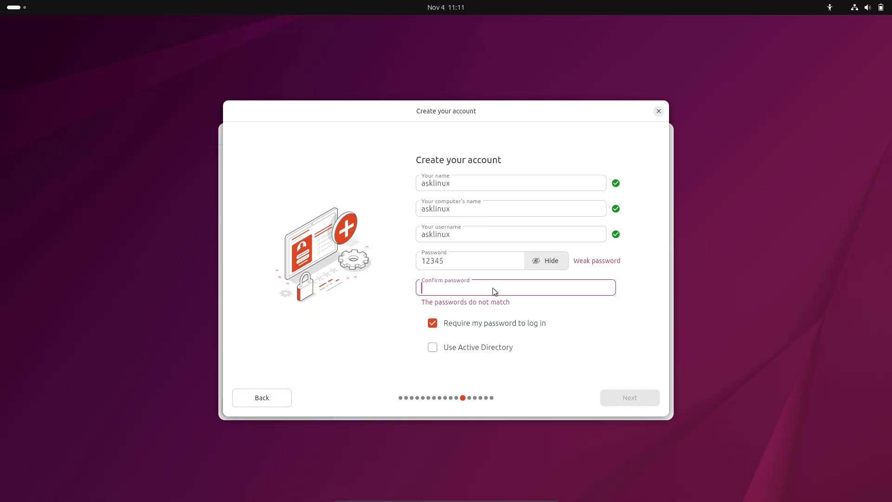
# Step: Retype the confirmation password correctly and continue to the timezone step
pyautogui.click(502, 346)
pyautogui.click(502, 346)
pyautogui.doubleClick(467, 290)
pyautogui.press('BackSpace')
pyautogui.write('12345')
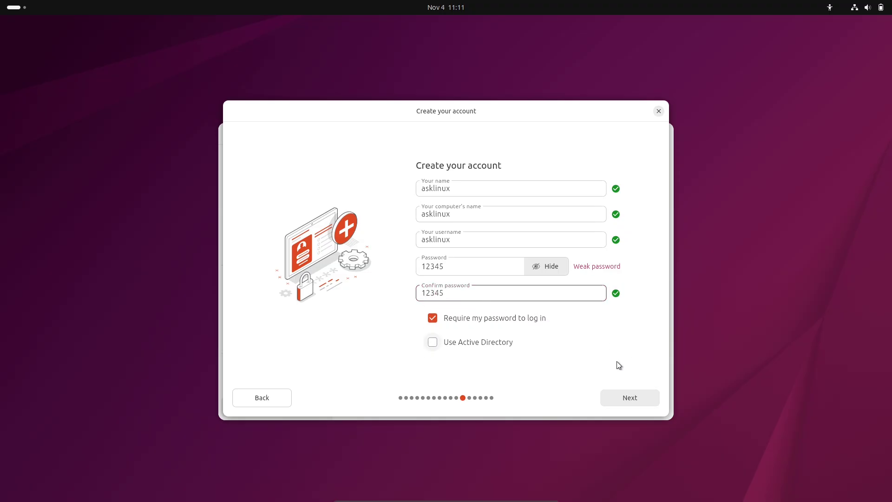
pyautogui.click(626, 396)
# Step: Set the timezone to Mumbai (Asia/Kolkata), start installing, show the log and move the installer right
pyautogui.click(532, 275)
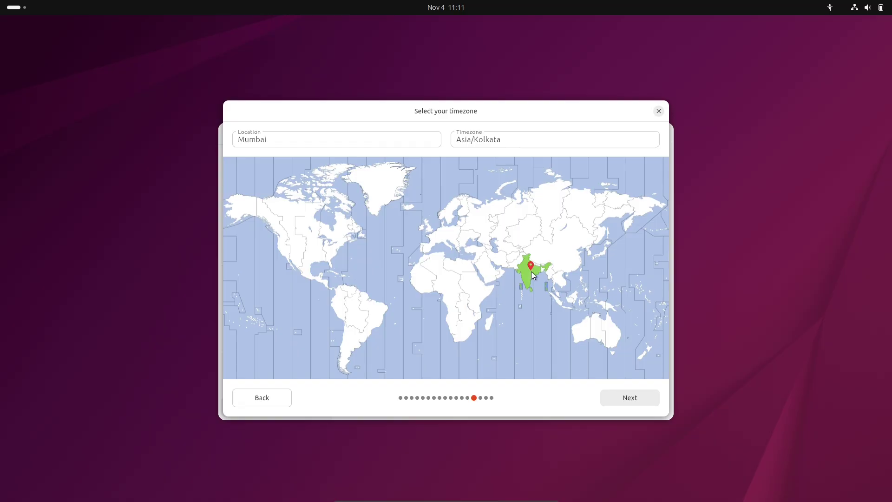
pyautogui.click(616, 397)
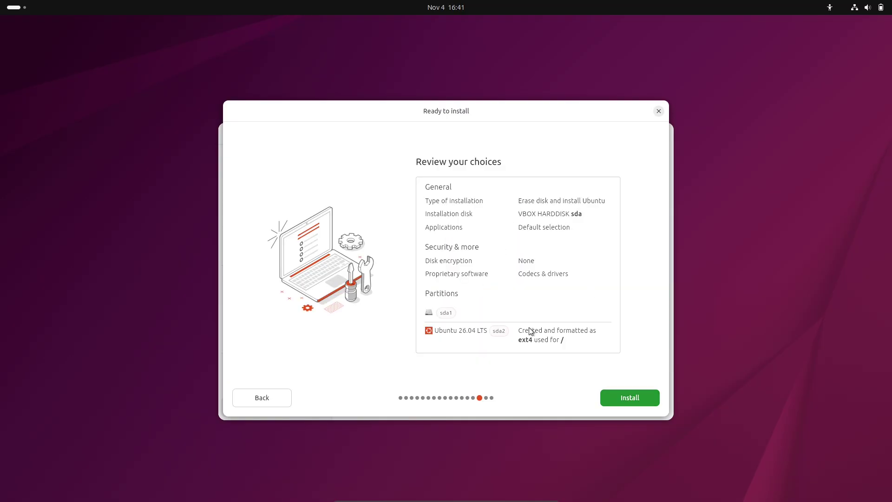
pyautogui.click(626, 396)
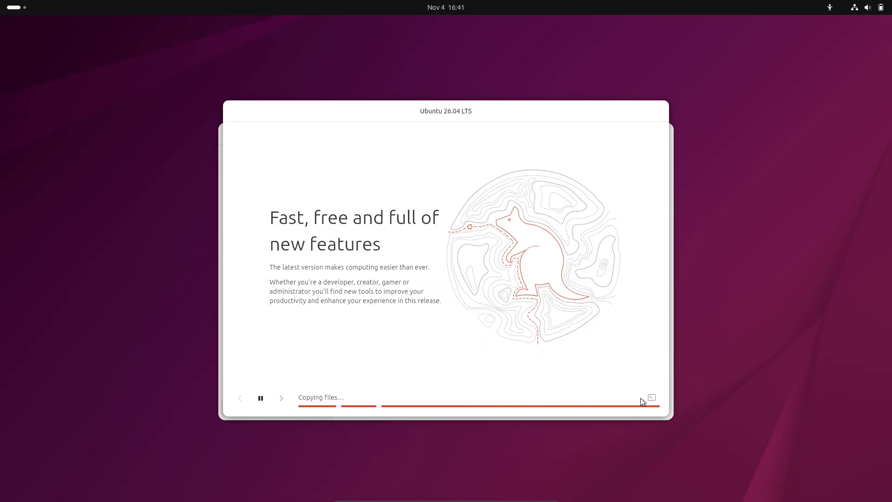
pyautogui.click(651, 398)
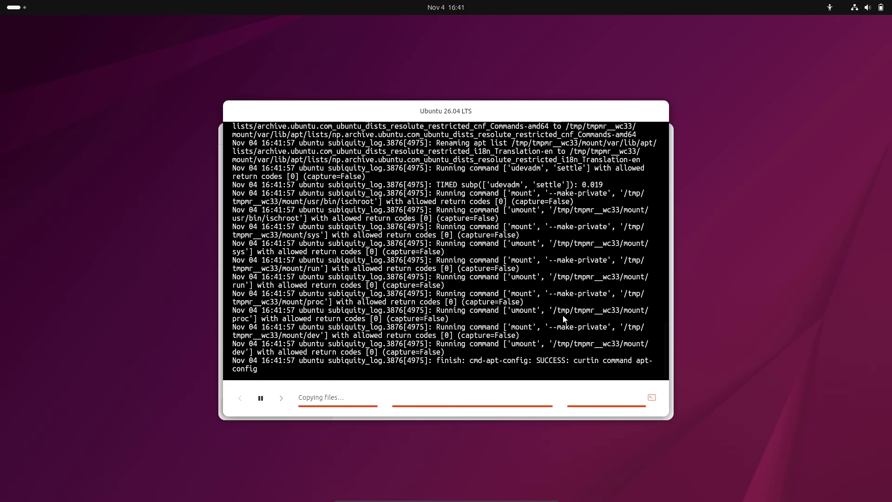
pyautogui.moveTo(437, 119); pyautogui.dragTo(624, 111)
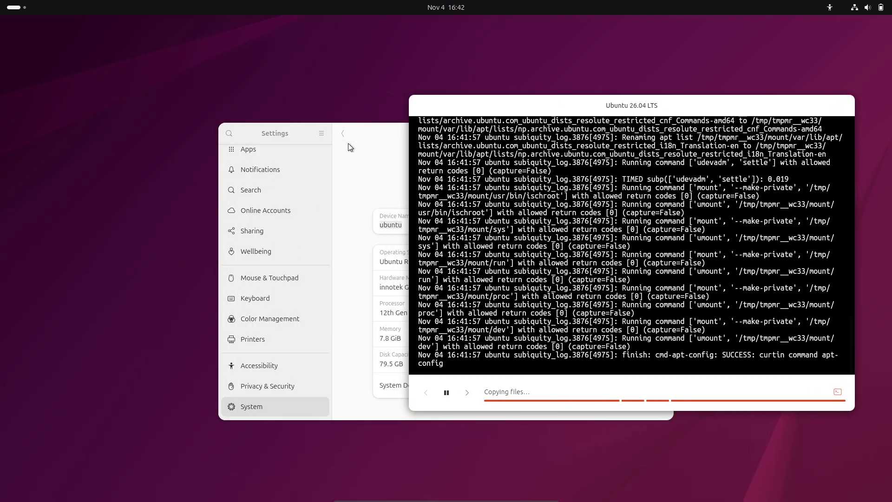
# Step: Check the System Details, including the GNOME version, then maximize the Settings About page
pyautogui.moveTo(371, 135); pyautogui.dragTo(169, 113)
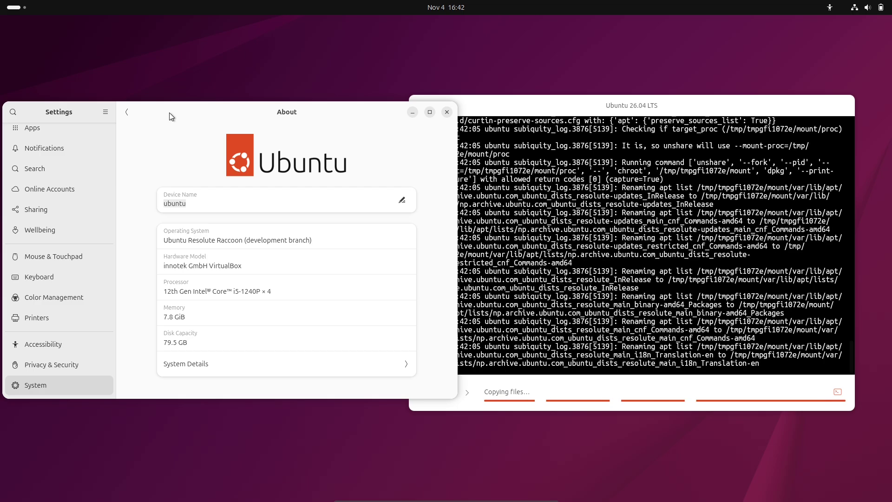
pyautogui.click(373, 363)
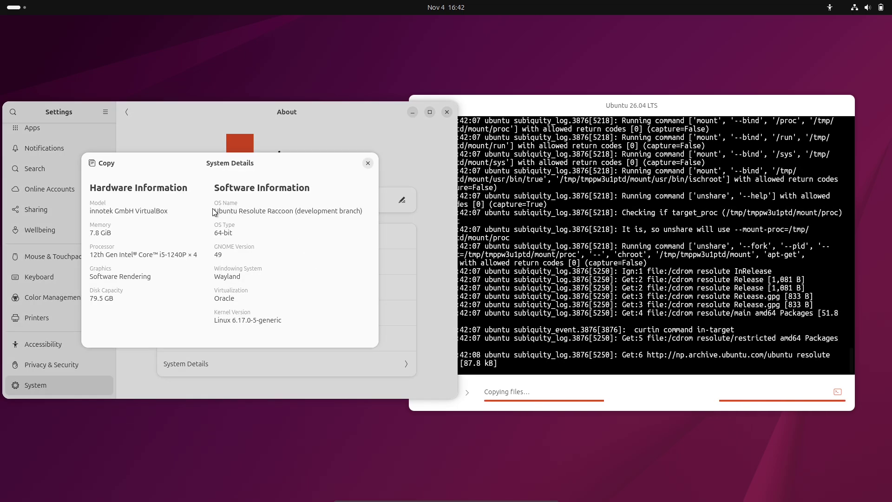
pyautogui.moveTo(216, 234); pyautogui.dragTo(230, 255)
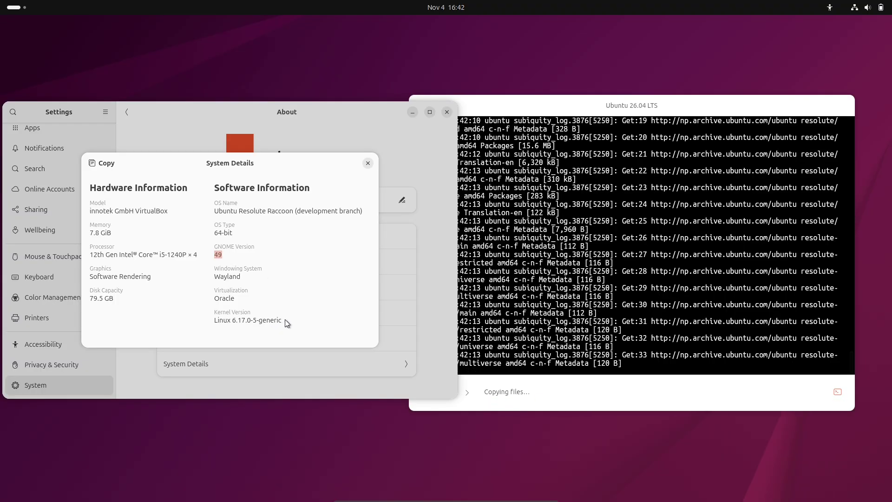
pyautogui.click(368, 163)
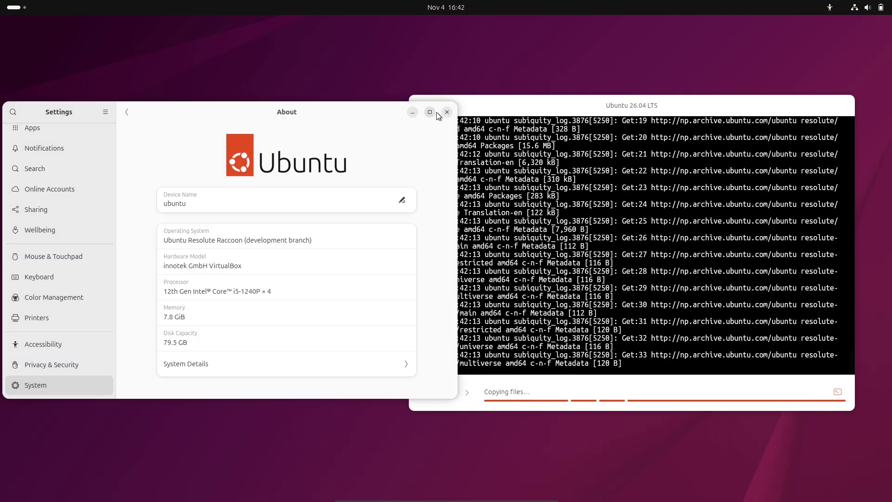
pyautogui.click(433, 112)
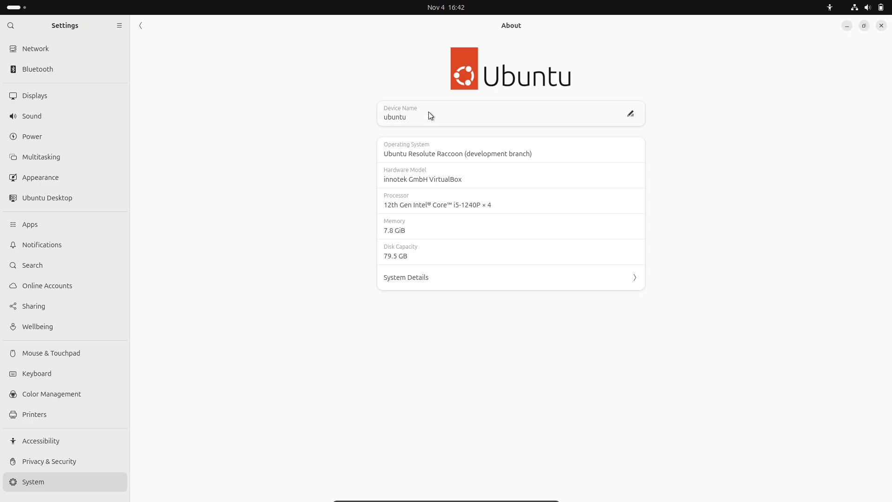
# Step: Set the Ubuntu Desktop dock position to Bottom
pyautogui.click(59, 196)
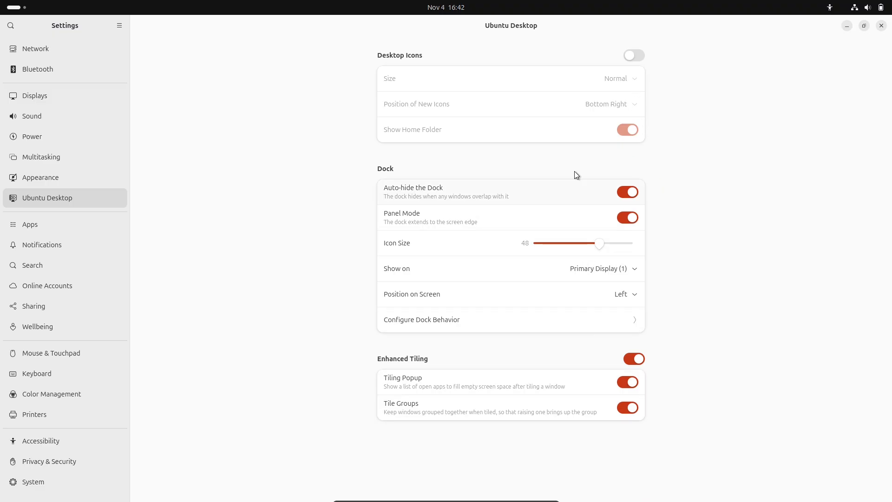
pyautogui.click(546, 294)
pyautogui.click(622, 335)
pyautogui.click(69, 221)
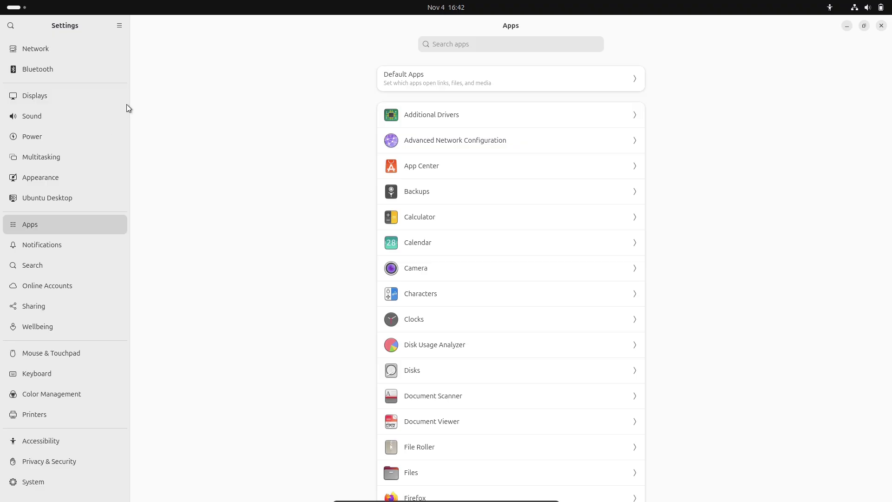
pyautogui.click(57, 200)
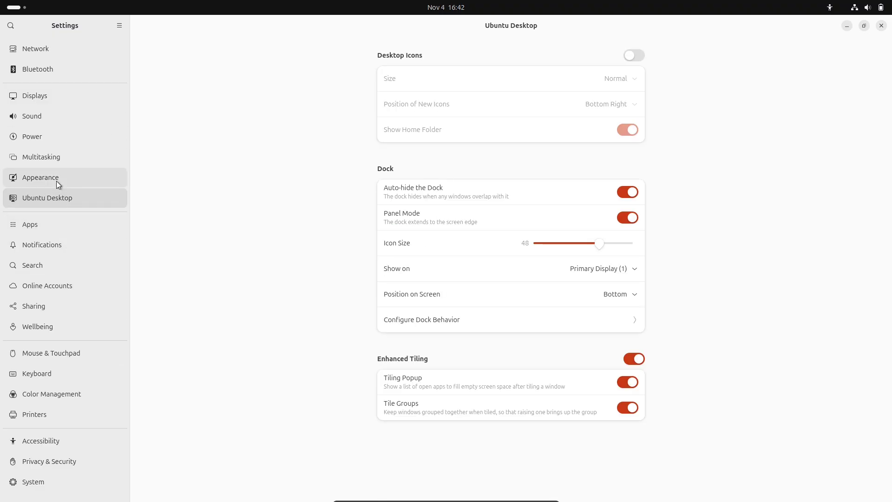
# Step: Enable dark style from Quick Settings, pick the blue accent colour, and close Settings
pyautogui.click(57, 180)
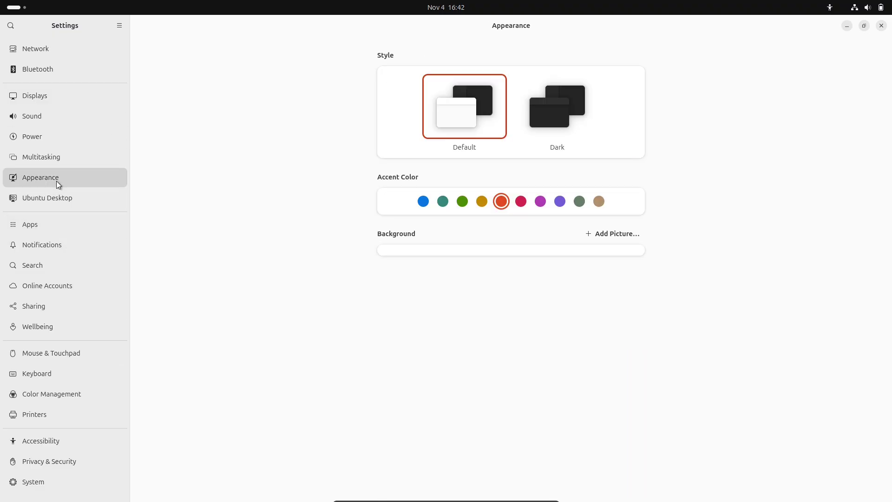
pyautogui.click(832, 7)
pyautogui.moveTo(856, 10)
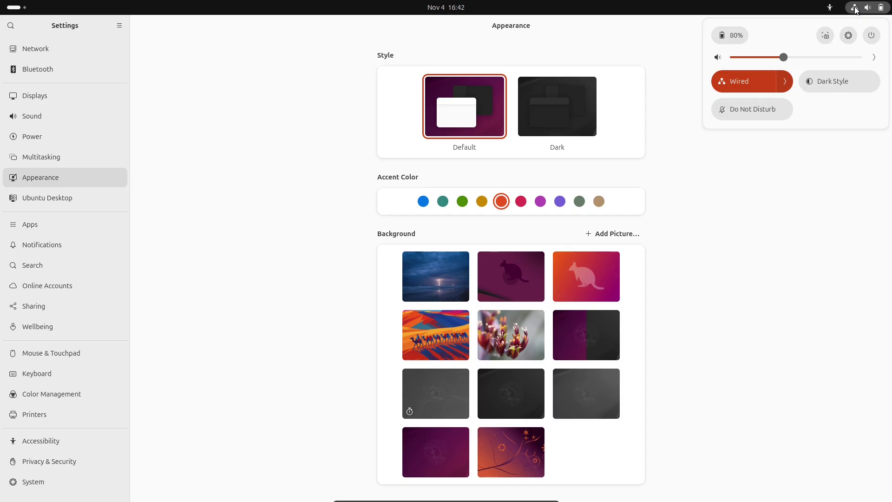
pyautogui.click(856, 81)
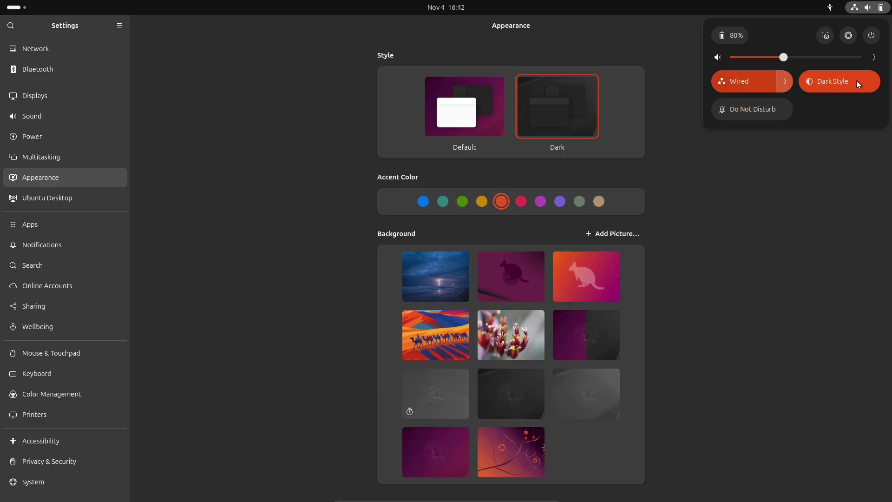
pyautogui.click(576, 278)
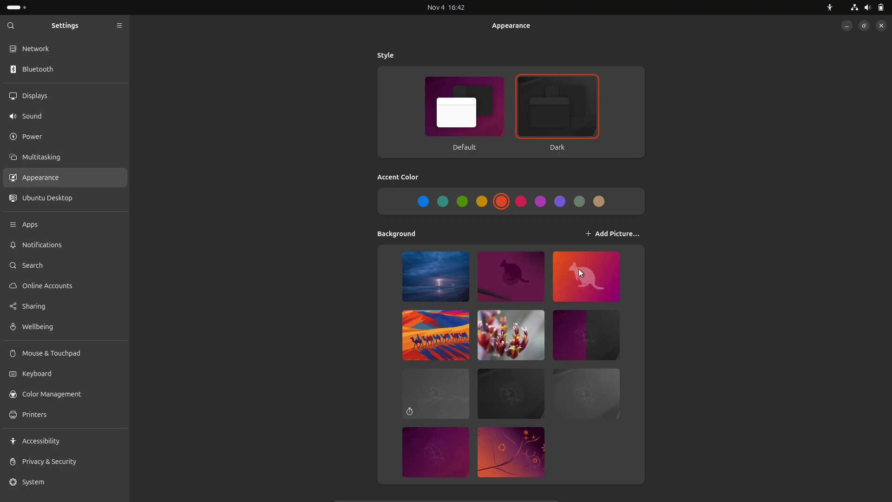
pyautogui.click(424, 203)
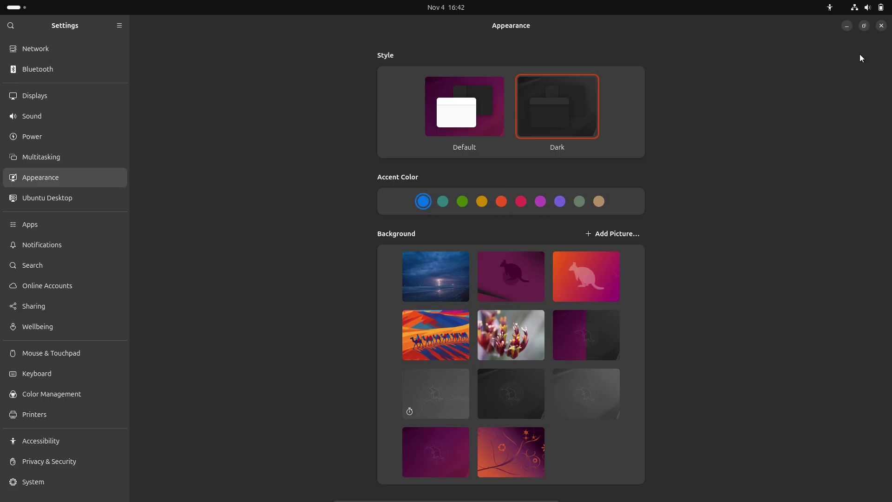
pyautogui.click(881, 26)
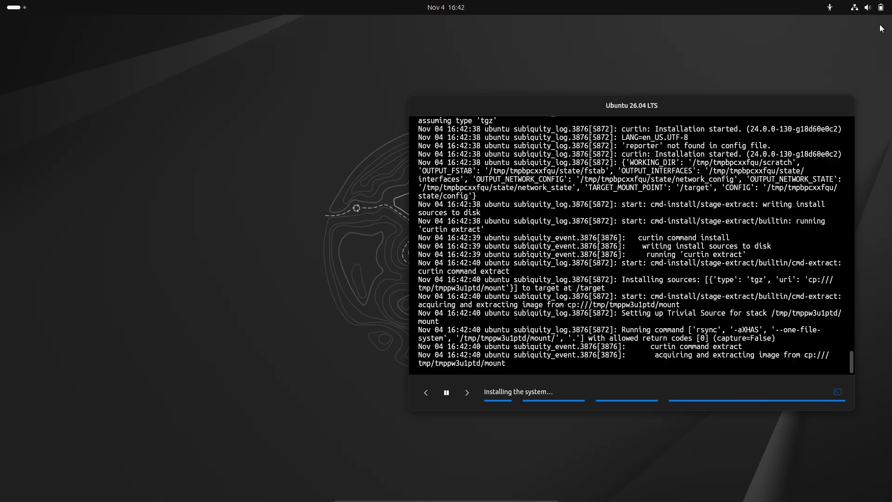
# Step: Launch System Monitor from the System folder in the app grid
pyautogui.click(23, 11)
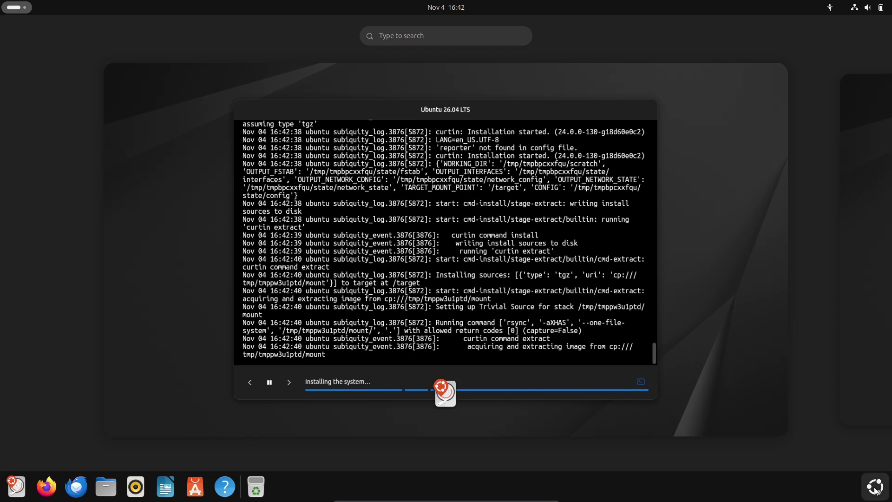
pyautogui.click(868, 484)
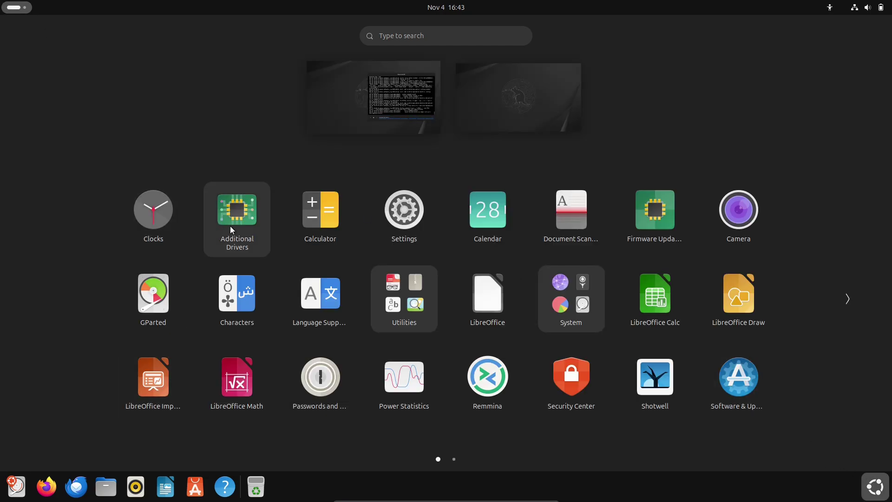
pyautogui.click(404, 290)
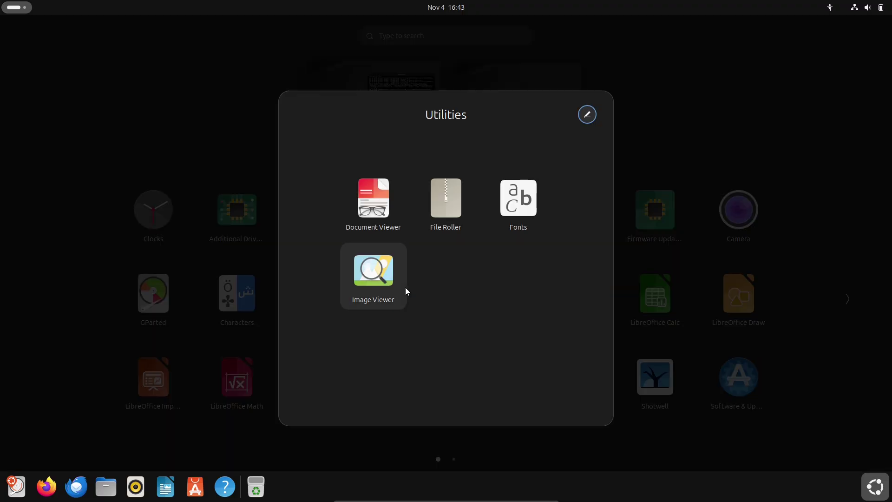
pyautogui.click(779, 73)
pyautogui.click(598, 296)
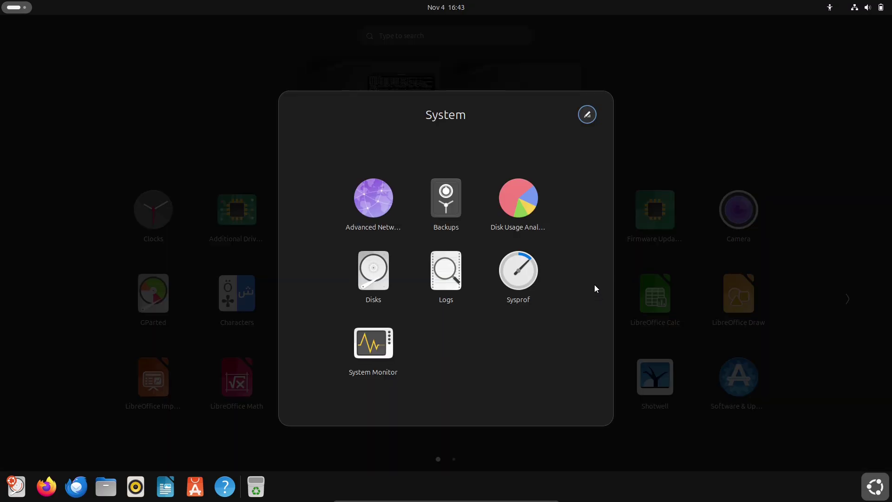
pyautogui.click(367, 345)
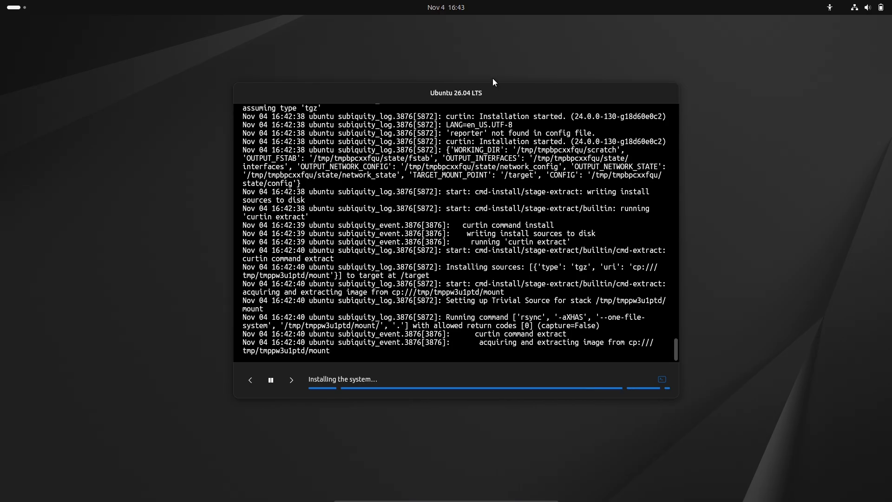
# Step: Bring System Monitor to the front and maximize it, keeping the installer on its log
pyautogui.click(433, 8)
pyautogui.click(785, 235)
pyautogui.click(662, 380)
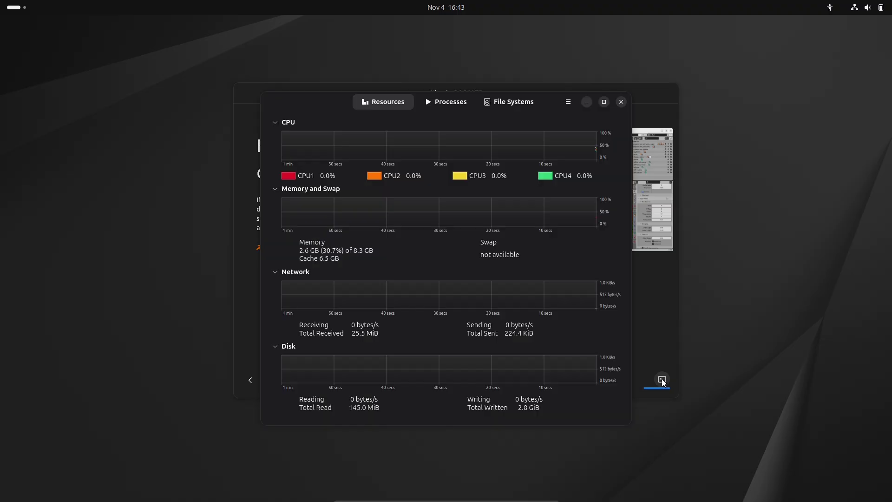
pyautogui.click(662, 380)
pyautogui.click(400, 414)
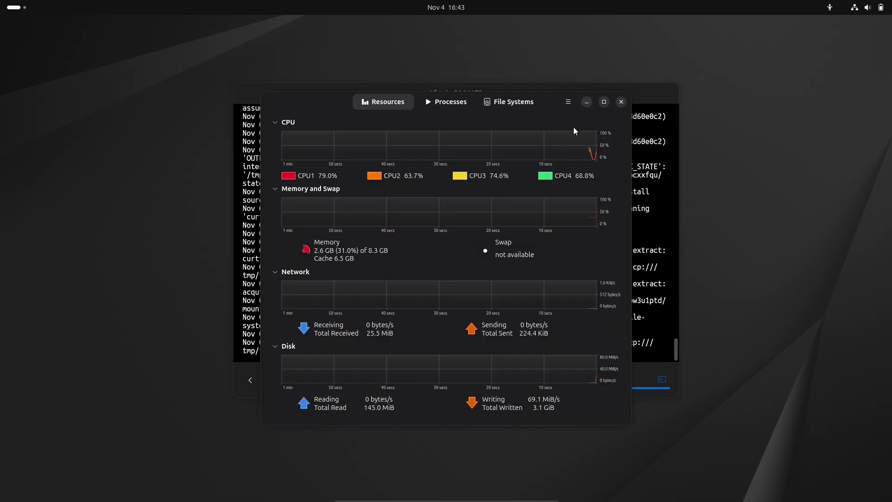
pyautogui.click(604, 101)
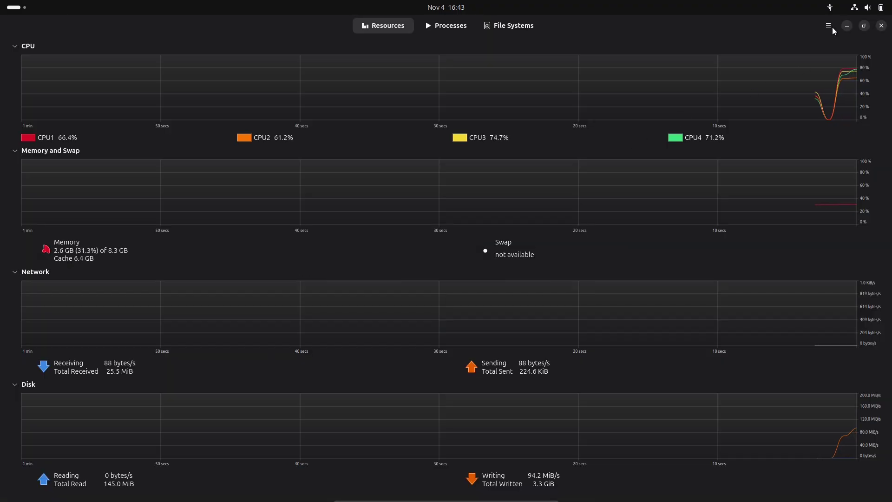
# Step: View System Monitor's About information and collapse the Disk and Network sections
pyautogui.click(828, 25)
pyautogui.click(756, 143)
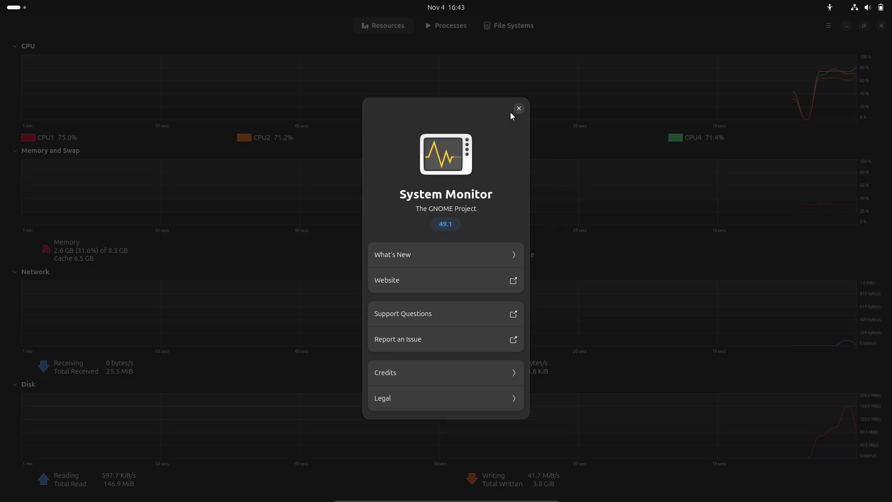
pyautogui.click(519, 108)
pyautogui.click(16, 386)
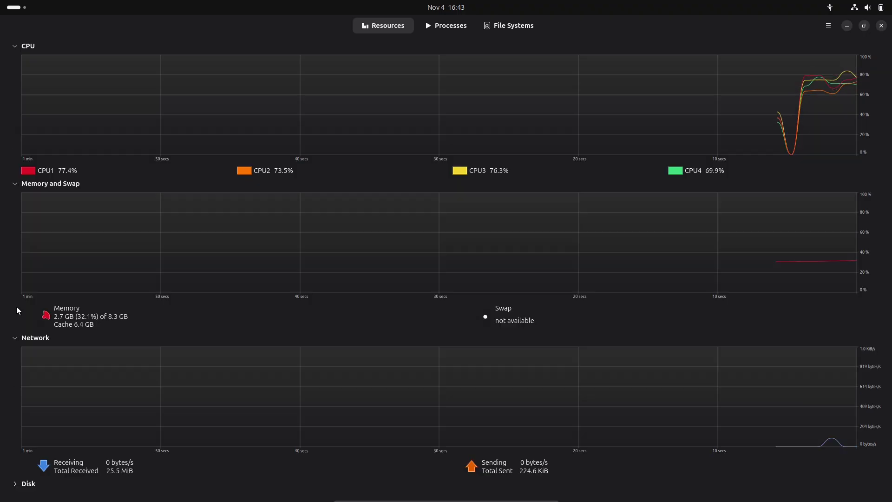
pyautogui.click(15, 339)
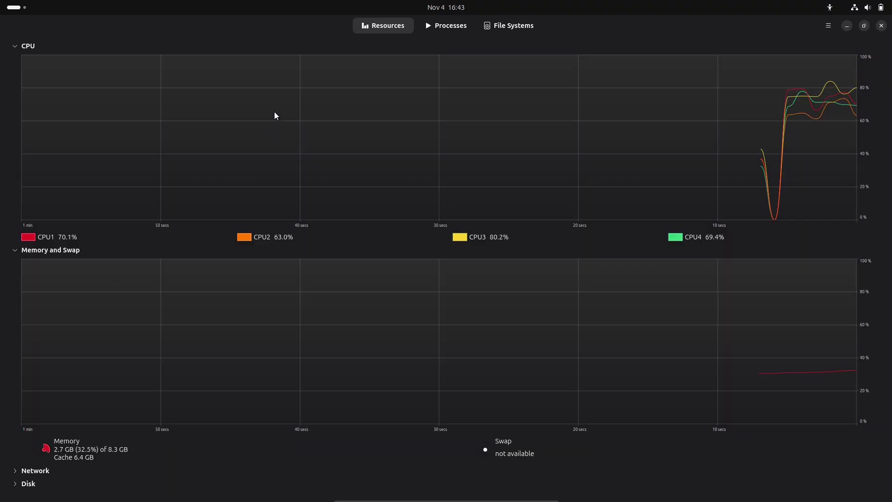
# Step: Browse the Processes and File Systems tabs, then close System Monitor
pyautogui.click(451, 27)
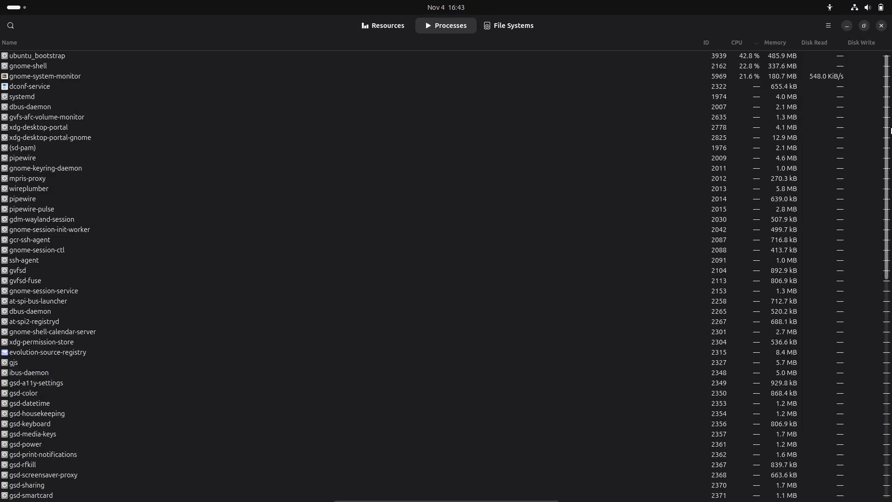
pyautogui.moveTo(887, 131); pyautogui.dragTo(867, 483)
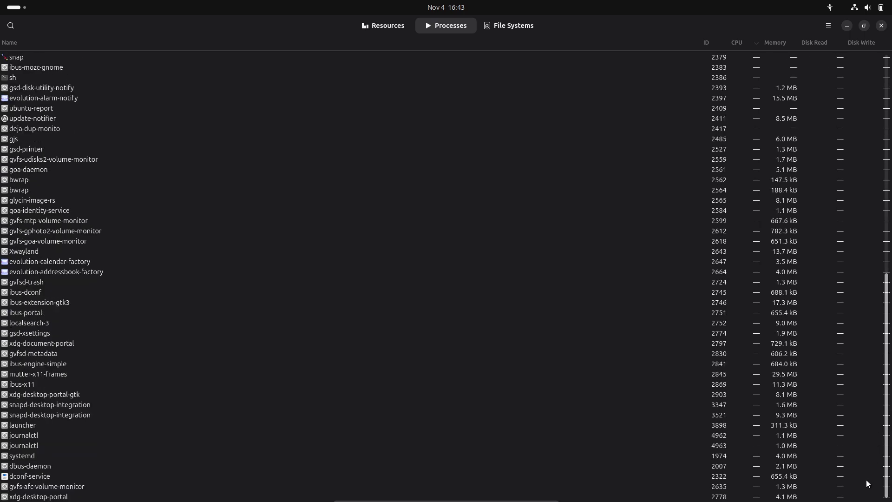
pyautogui.click(503, 29)
pyautogui.click(457, 30)
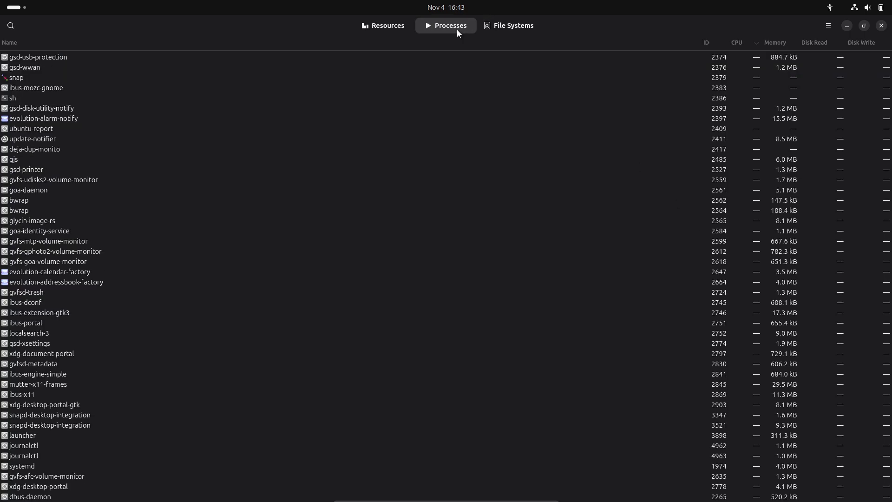
pyautogui.click(881, 26)
# Step: Launch Terminal from the second page of the app grid and maximize it
pyautogui.click(18, 8)
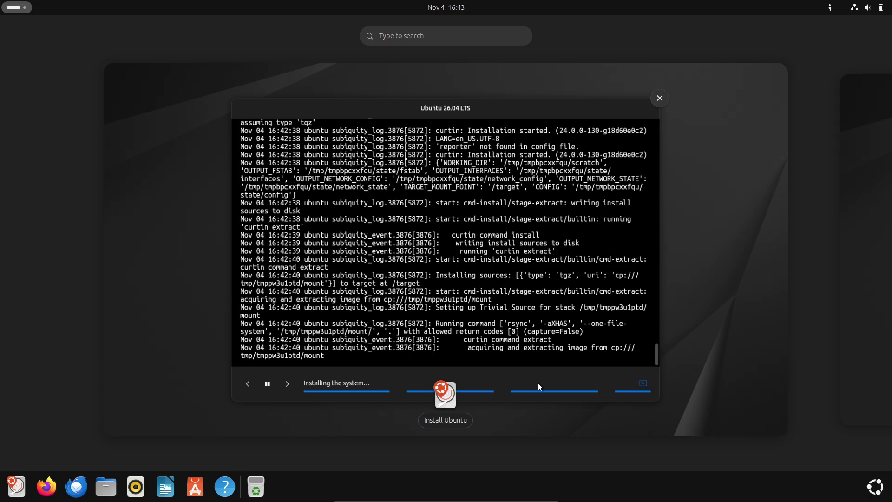
pyautogui.click(875, 486)
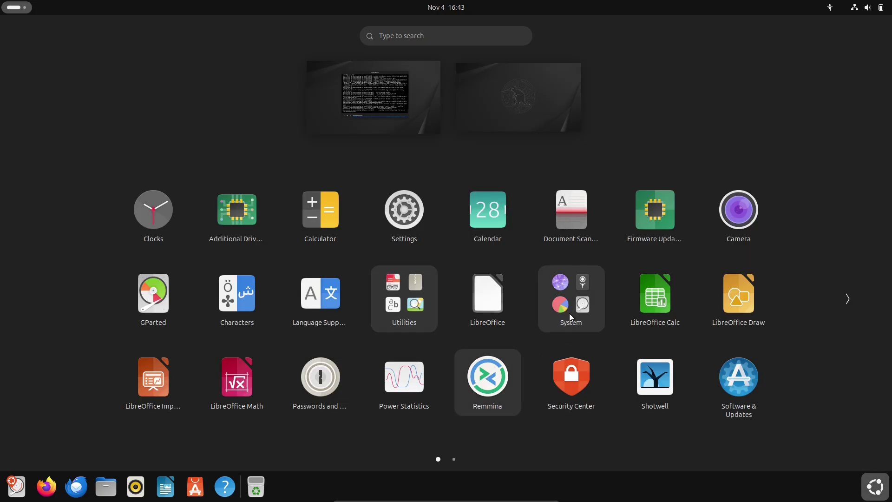
pyautogui.click(558, 298)
pyautogui.click(845, 347)
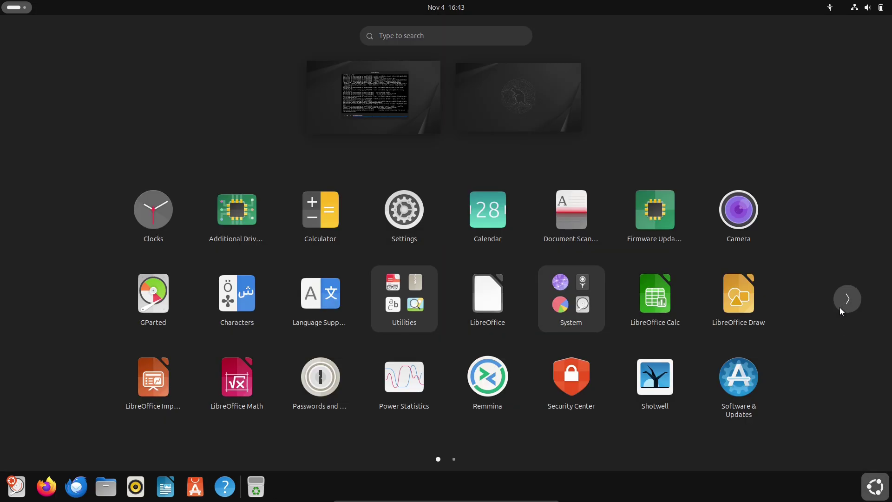
pyautogui.click(846, 298)
pyautogui.click(301, 240)
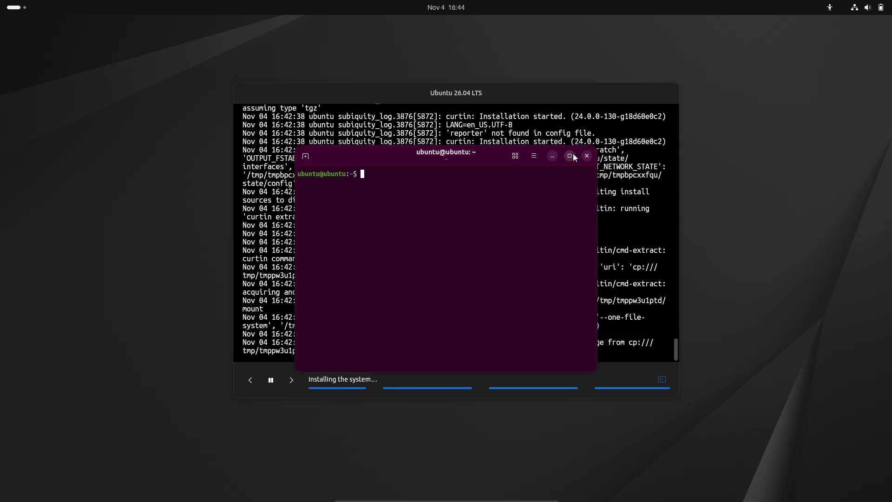
pyautogui.click(571, 155)
# Step: Switch the terminal to light style and open its Preferences
pyautogui.click(828, 25)
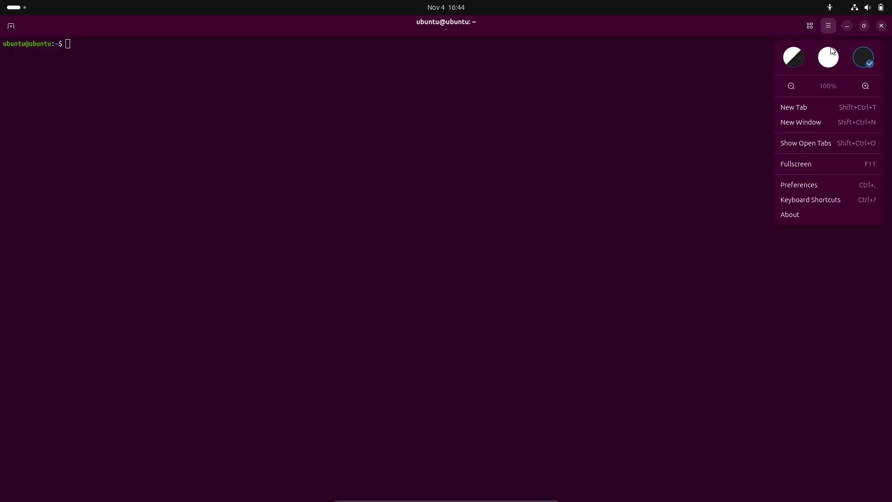
pyautogui.click(831, 57)
pyautogui.click(818, 185)
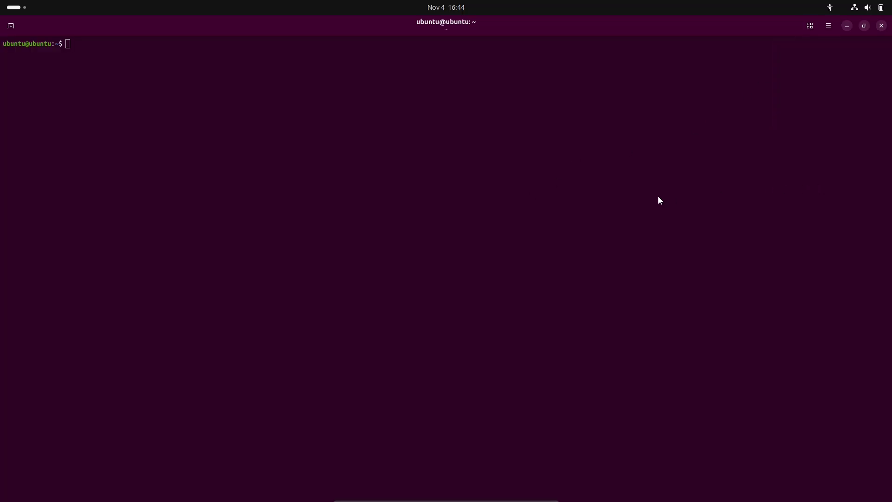
# Step: Apply the High Contrast colour palette after trying XTerm and Horizon
pyautogui.click(525, 345)
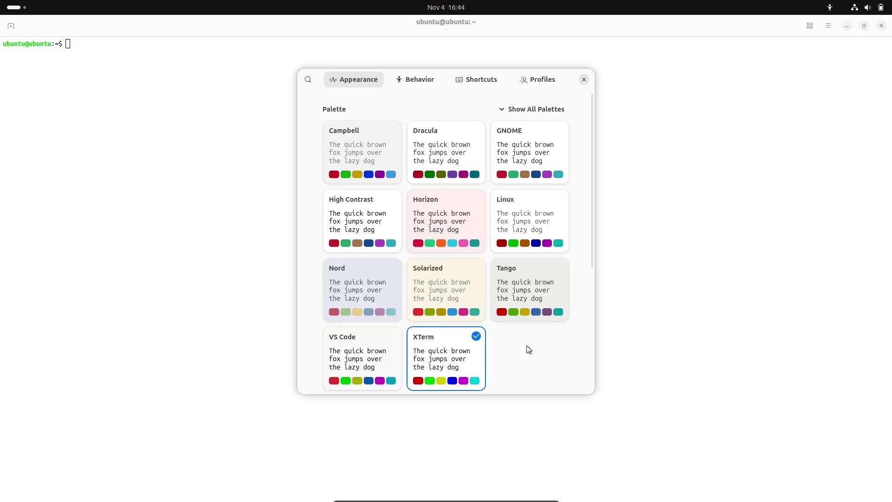
pyautogui.click(445, 208)
pyautogui.click(383, 199)
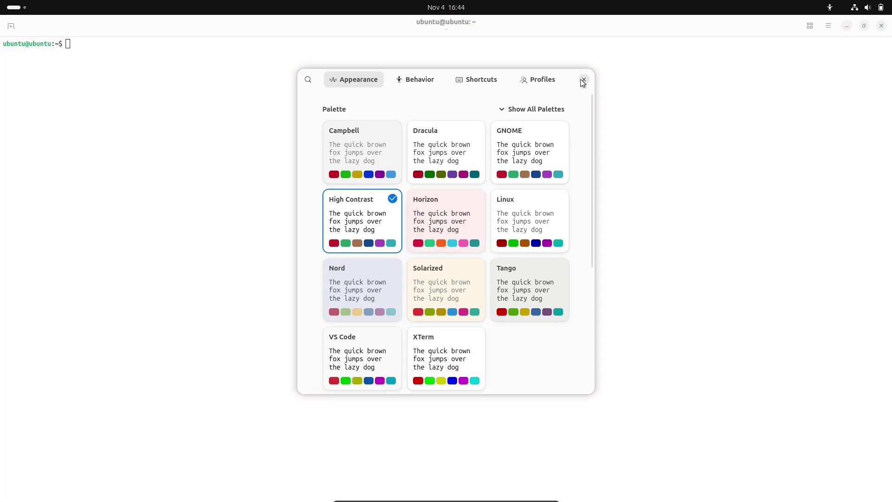
pyautogui.click(415, 79)
pyautogui.click(476, 78)
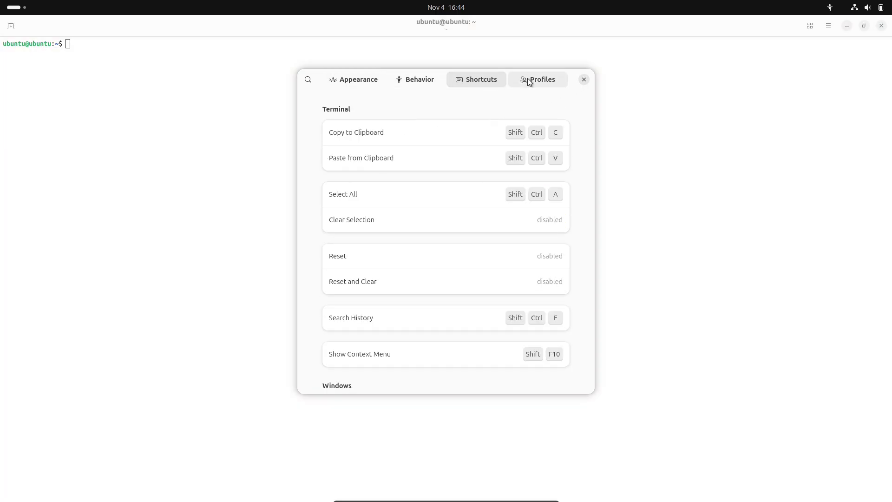
pyautogui.click(528, 80)
pyautogui.click(356, 80)
# Step: Turn off the system font, set custom font DejaVu Sans Mono Bold 16, and close Preferences
pyautogui.scroll(-1, 590, 307)
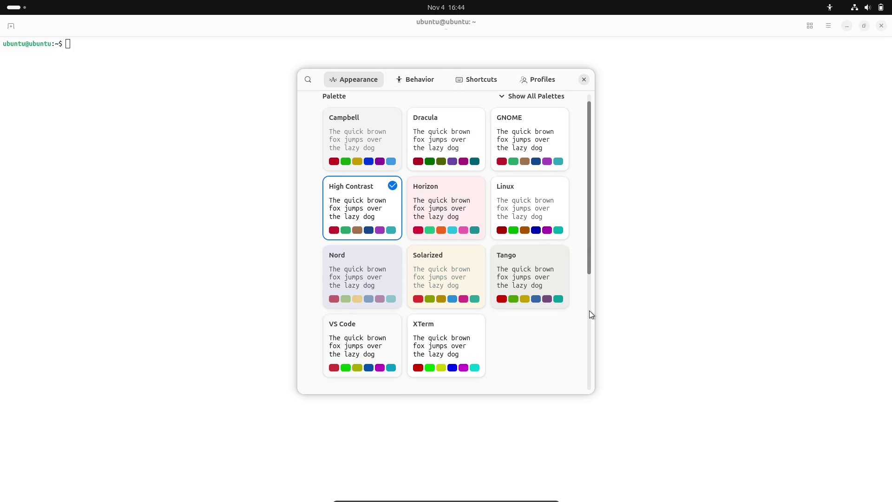
pyautogui.scroll(-5, 590, 325)
pyautogui.click(557, 231)
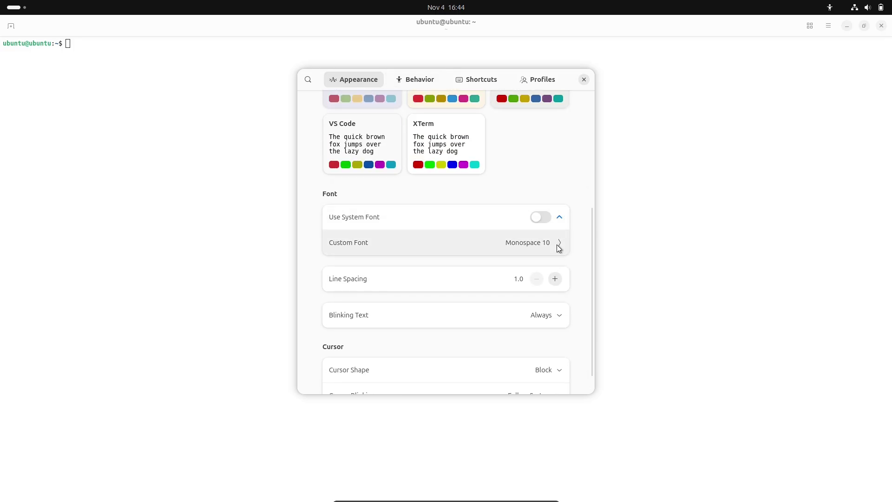
pyautogui.click(559, 249)
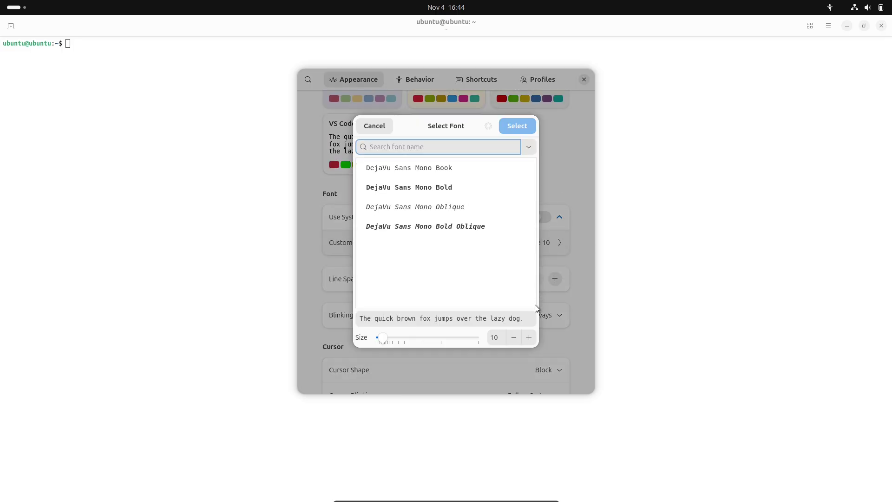
pyautogui.click(530, 336)
pyautogui.click(530, 337)
pyautogui.click(530, 337)
pyautogui.click(529, 337)
pyautogui.click(529, 337)
pyautogui.click(528, 337)
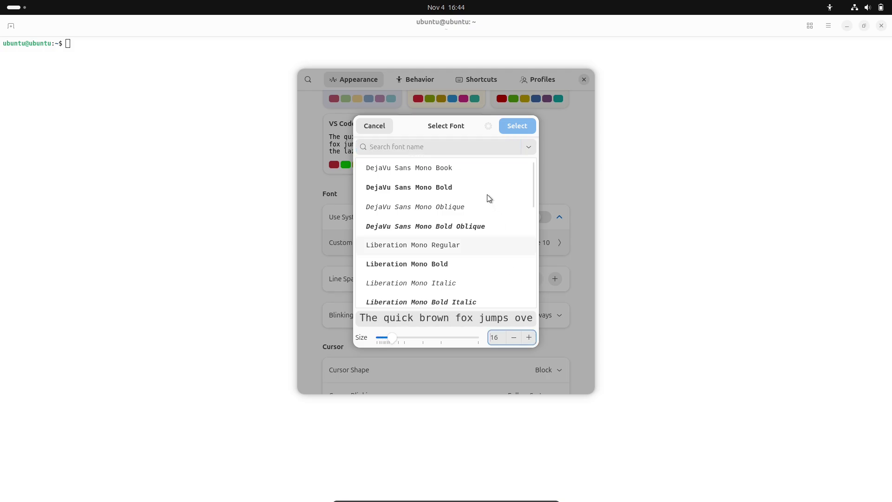
pyautogui.click(485, 188)
pyautogui.click(511, 130)
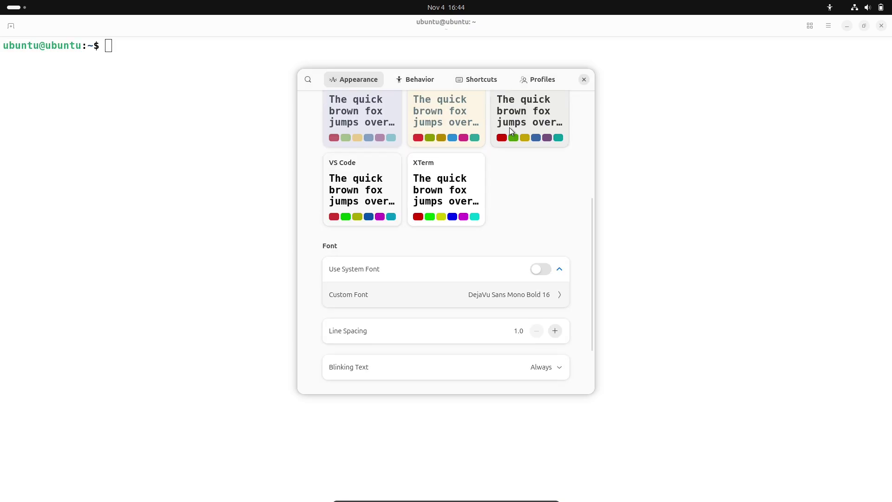
pyautogui.click(584, 79)
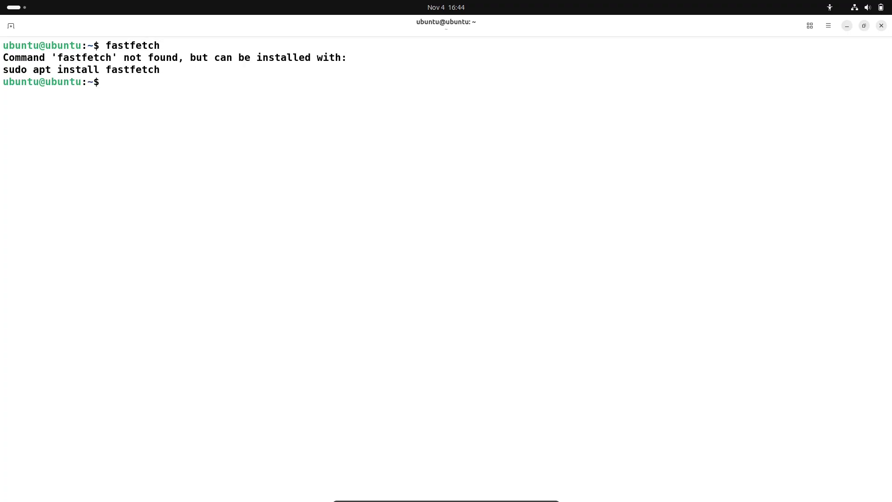
# Step: Start installing fastfetch with sudo apt install, then move the installer window right and return to the terminal
pyautogui.write('sudo apt install ')
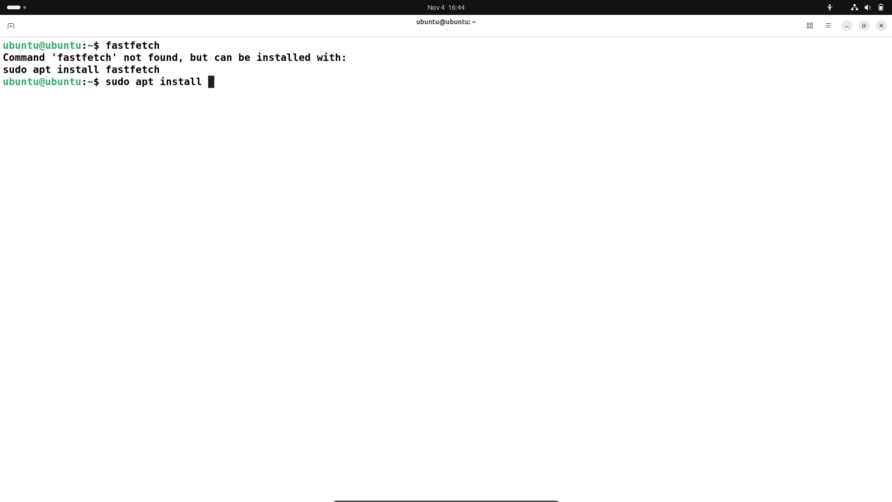
pyautogui.write('fastfetch')
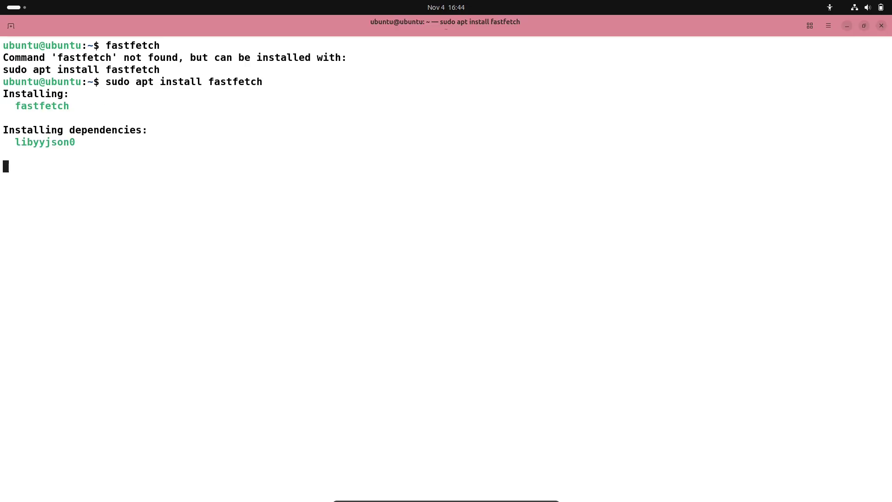
pyautogui.press('Return')
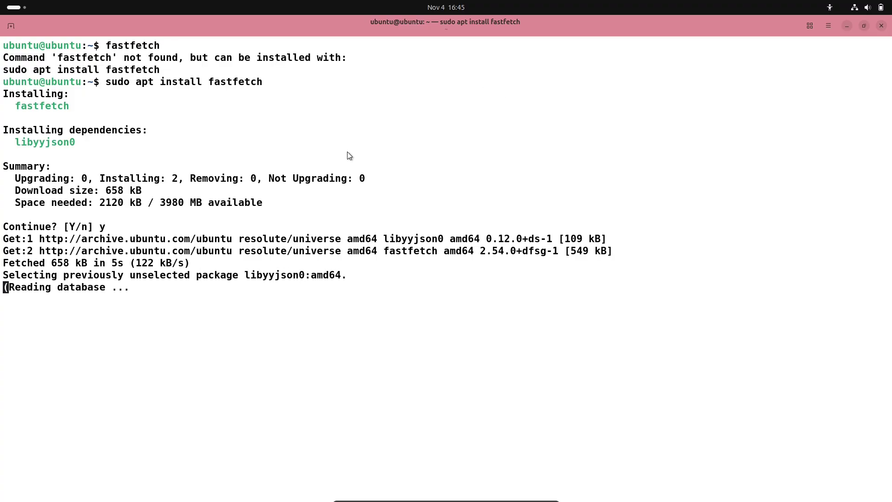
pyautogui.click(26, 13)
pyautogui.click(650, 218)
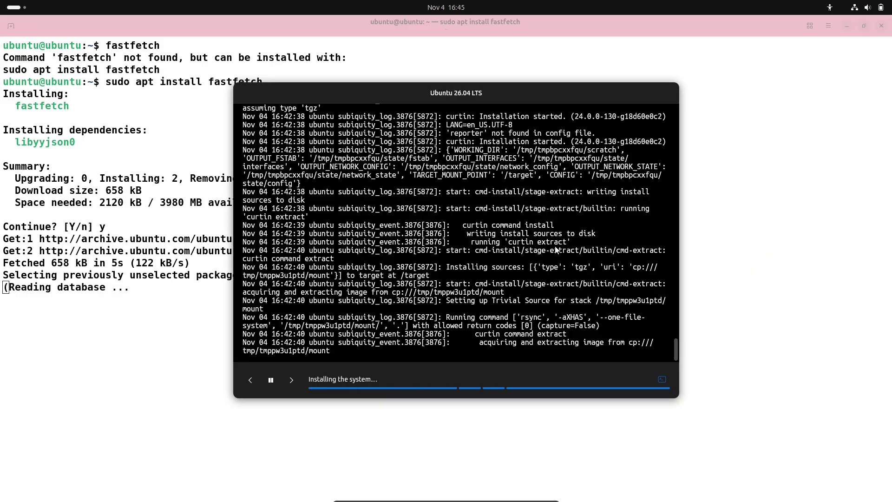
pyautogui.moveTo(487, 97); pyautogui.dragTo(628, 46)
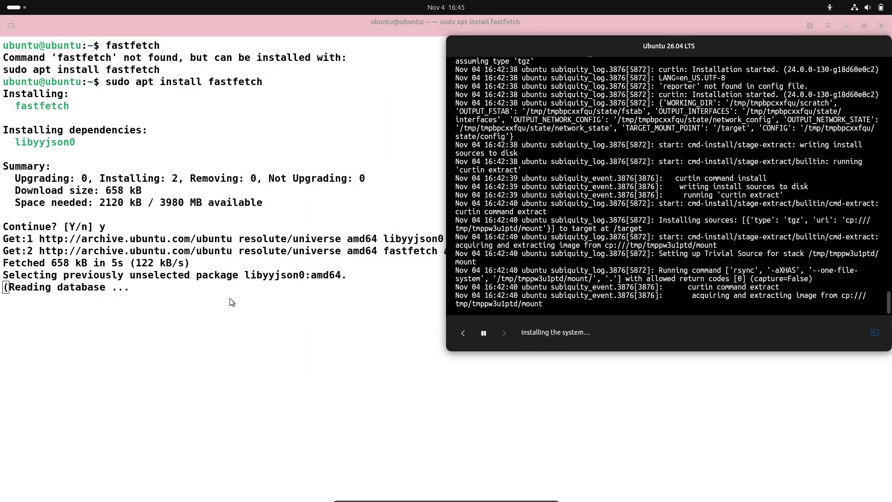
pyautogui.click(234, 287)
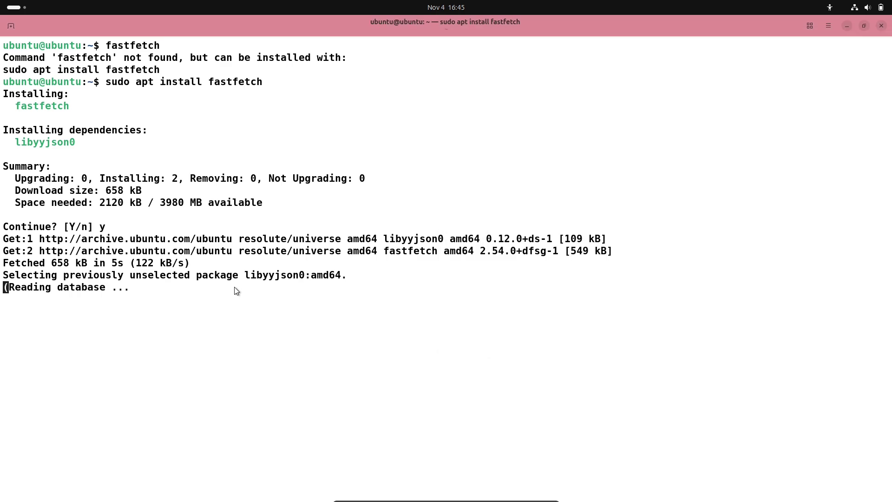
pyautogui.click(28, 13)
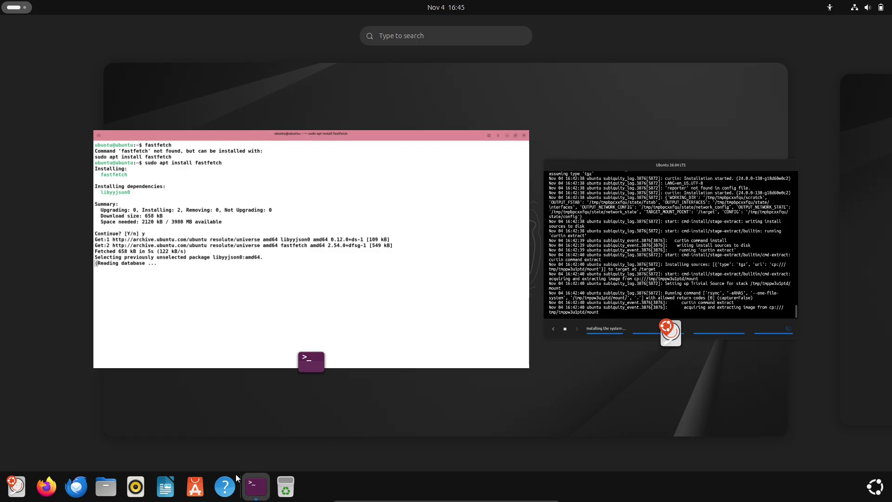
# Step: Open the home folder in Files, view About Files, then close the Files window
pyautogui.click(308, 253)
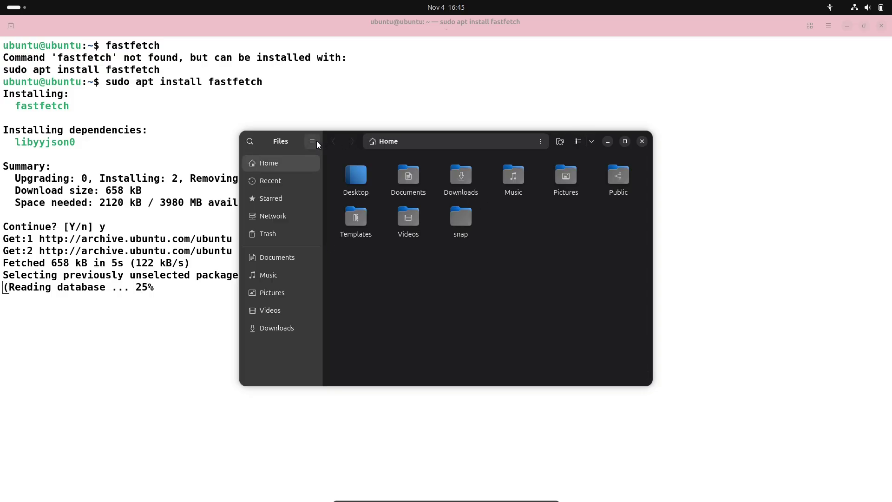
pyautogui.click(312, 141)
pyautogui.click(344, 281)
pyautogui.click(518, 150)
pyautogui.rightClick(312, 149)
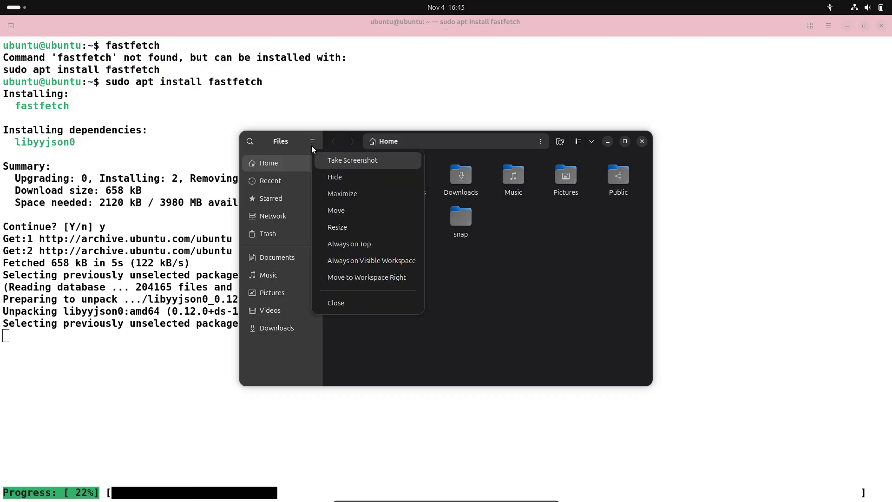
pyautogui.click(349, 303)
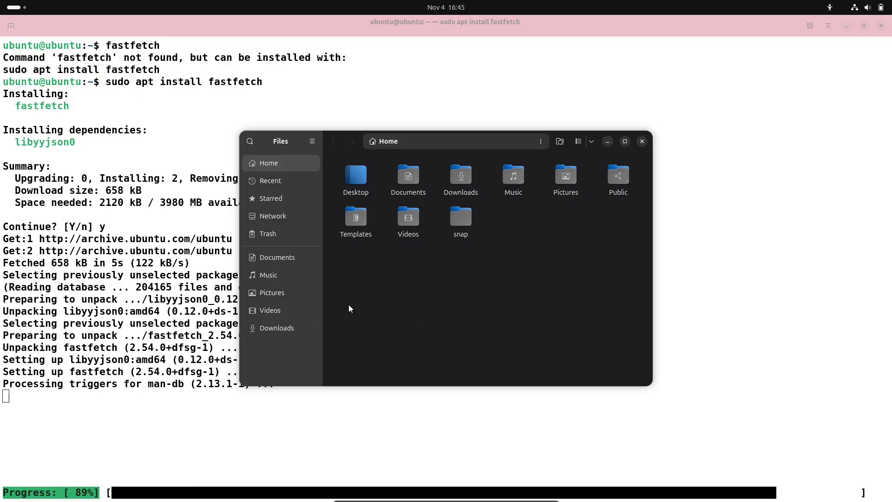
# Step: Raise and reposition the installer window, then bring the terminal back to the front
pyautogui.click(26, 14)
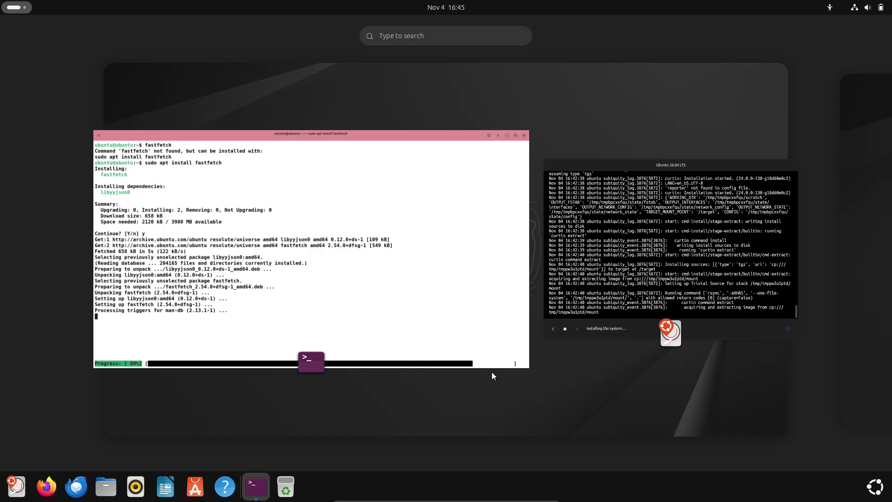
pyautogui.click(623, 305)
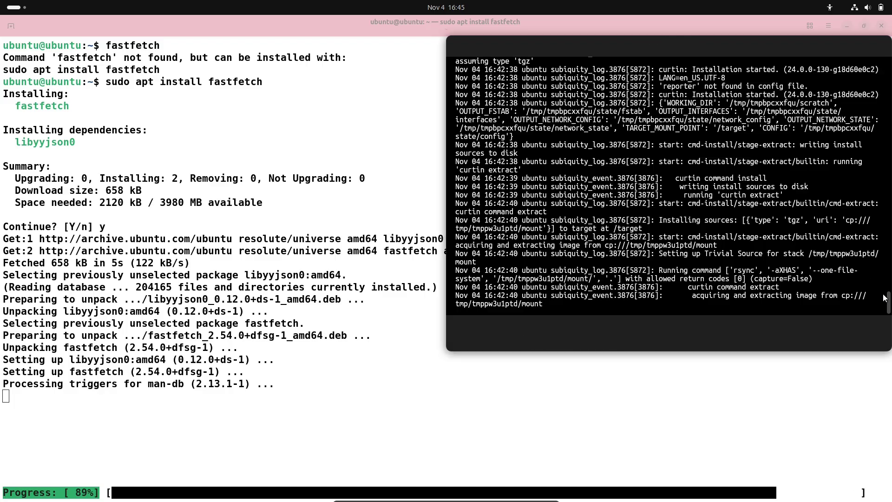
pyautogui.moveTo(889, 299); pyautogui.dragTo(790, 325)
pyautogui.click(370, 413)
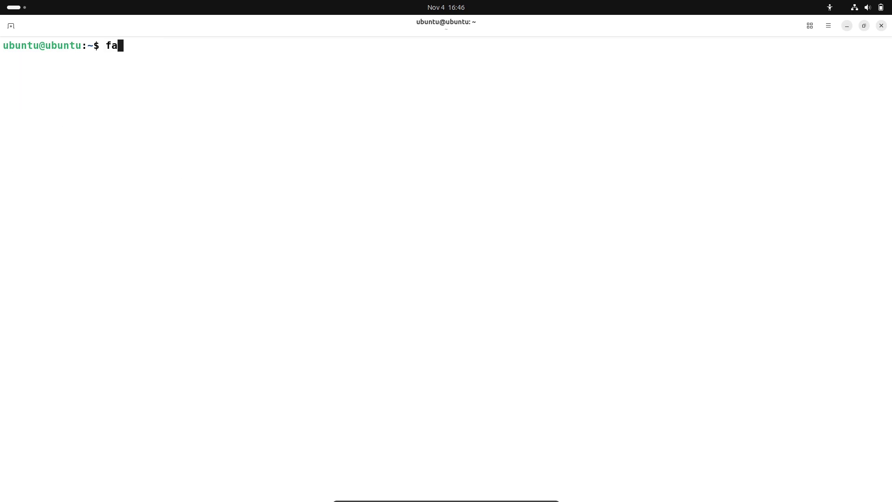
# Step: Run fastfetch and highlight its Terminal, WM Theme and Display/DE lines, then clear the selection
pyautogui.write('fastfetch')
pyautogui.press('Return')
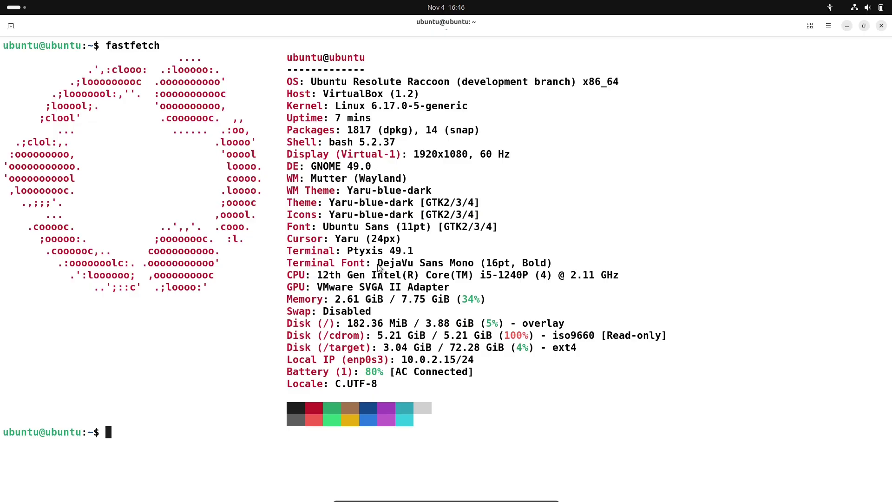
pyautogui.moveTo(288, 251); pyautogui.dragTo(418, 253)
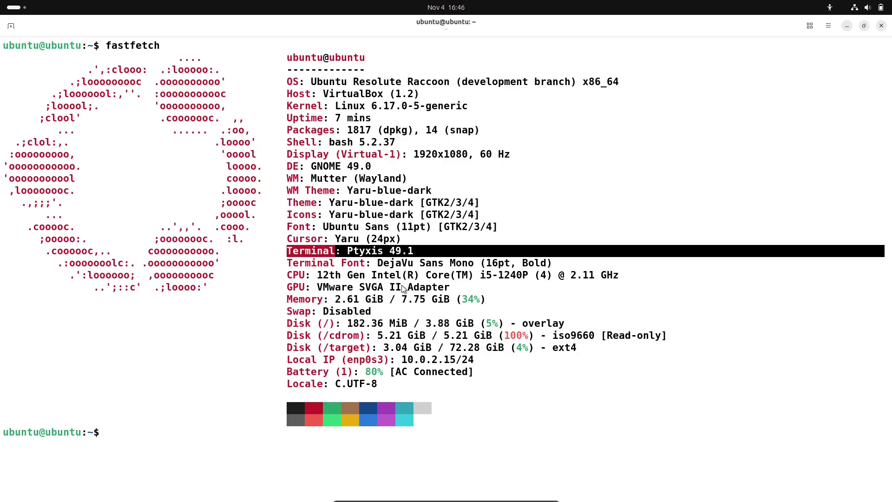
pyautogui.moveTo(288, 191); pyautogui.dragTo(418, 240)
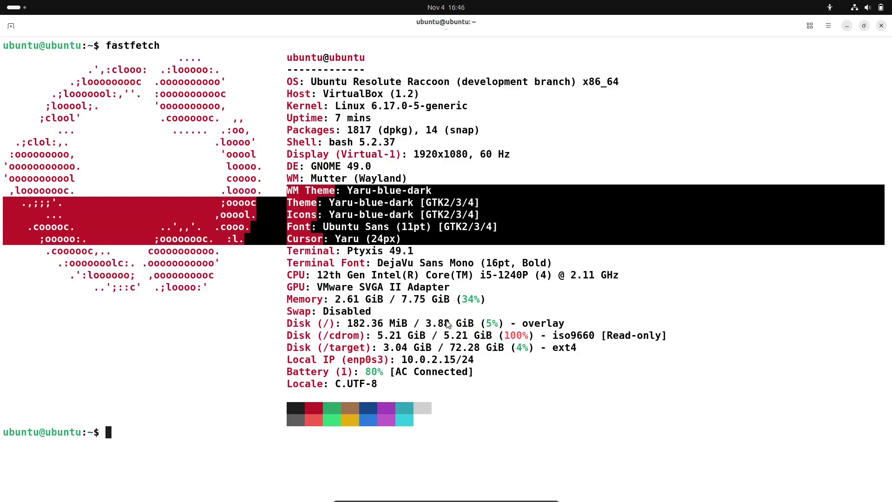
pyautogui.moveTo(400, 164); pyautogui.dragTo(280, 159)
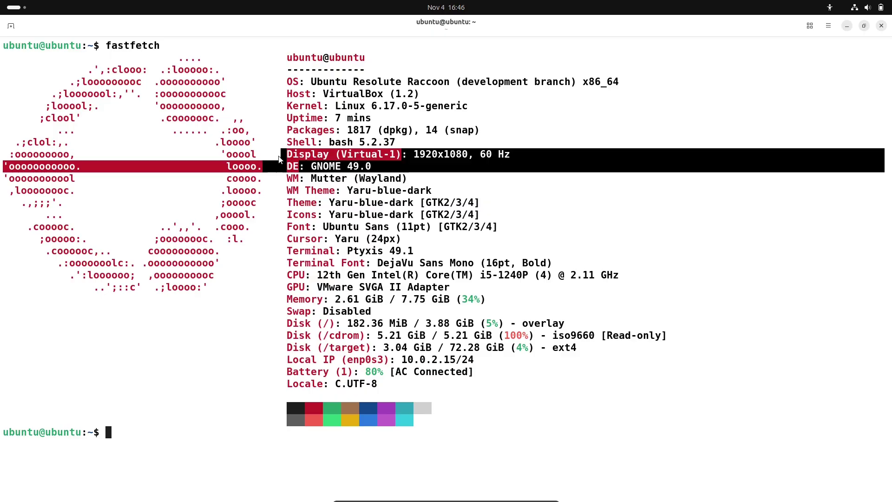
pyautogui.click(177, 436)
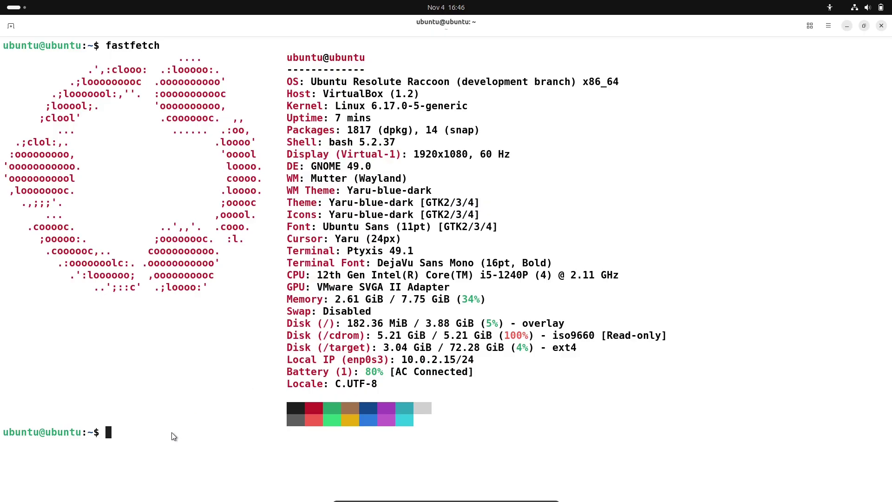
# Step: Run inxi, find it missing, and install it with sudo apt install inxi, answering y
pyautogui.write('inxi')
pyautogui.press('Return')
pyautogui.write('sudo apt ')
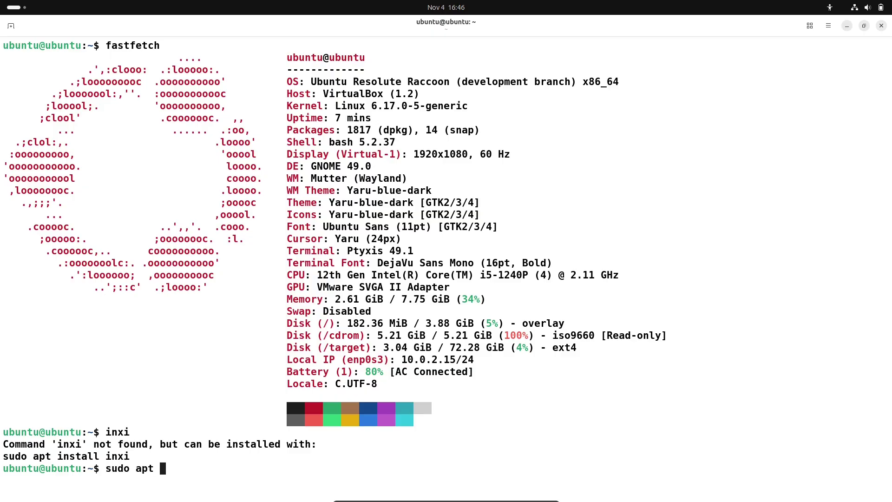
pyautogui.write('install inxi')
pyautogui.press('Return')
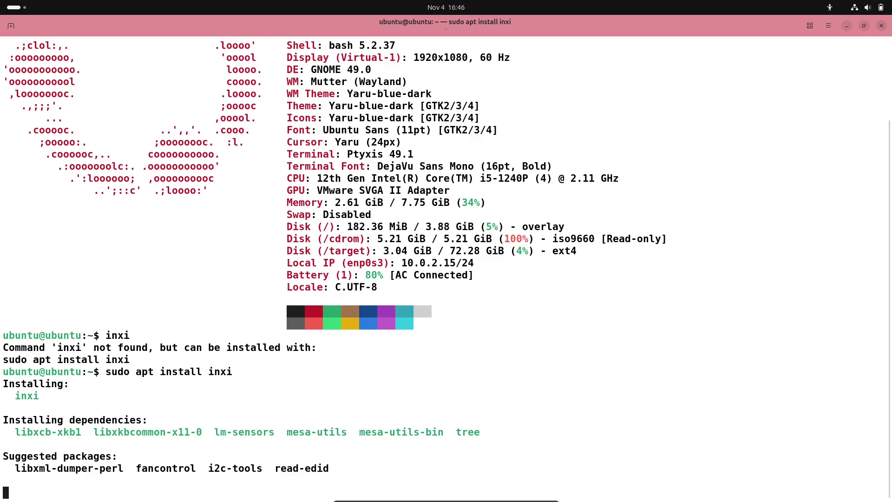
pyautogui.write('y')
pyautogui.press('Return')
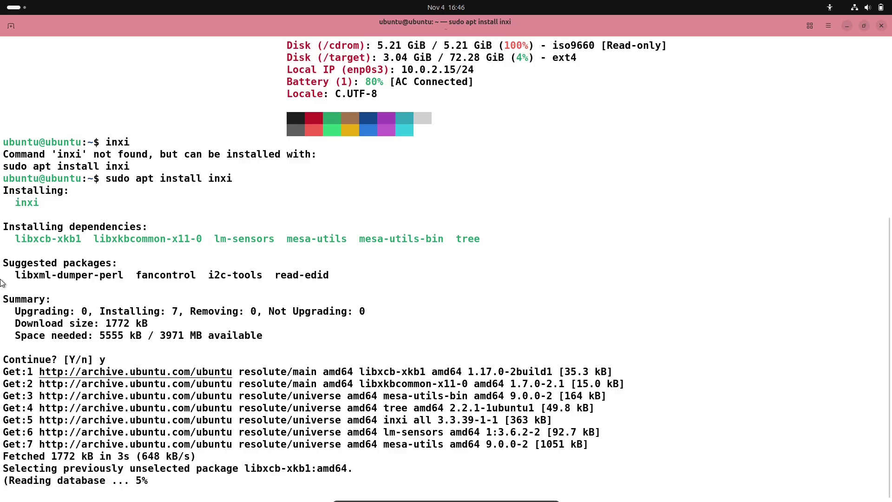
# Step: Check Firefox's launch options, then restore the terminal, move it upper left, and maximize it again
pyautogui.click(21, 12)
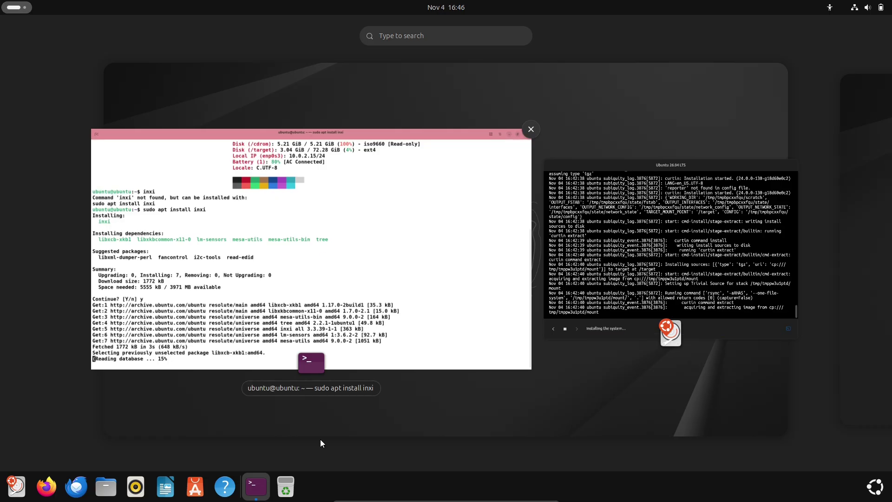
pyautogui.rightClick(47, 486)
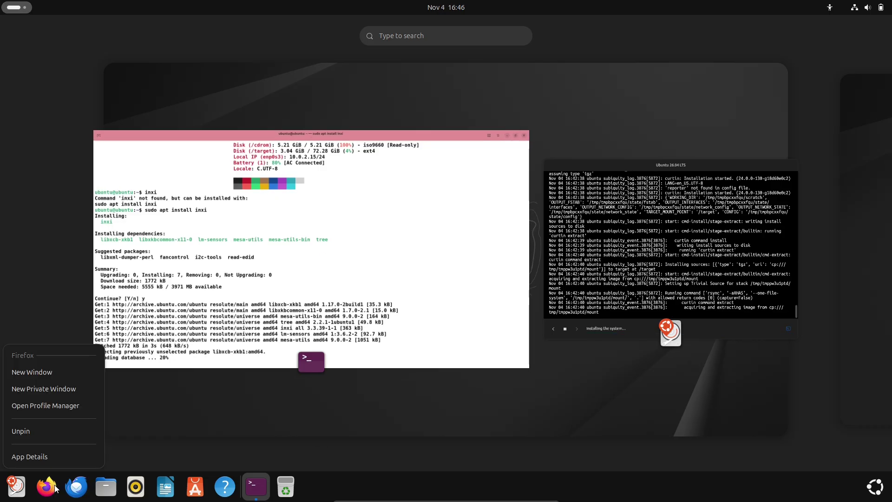
pyautogui.click(54, 377)
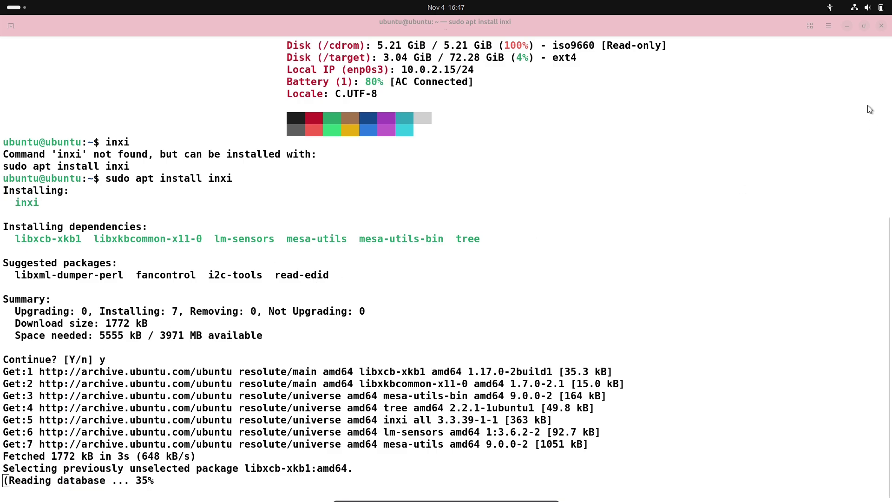
pyautogui.click(862, 26)
pyautogui.moveTo(467, 152); pyautogui.dragTo(171, 41)
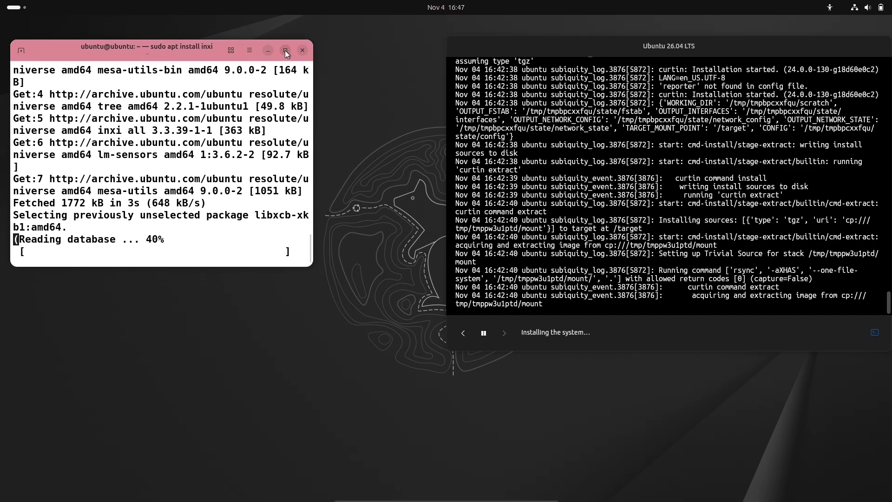
pyautogui.click(17, 7)
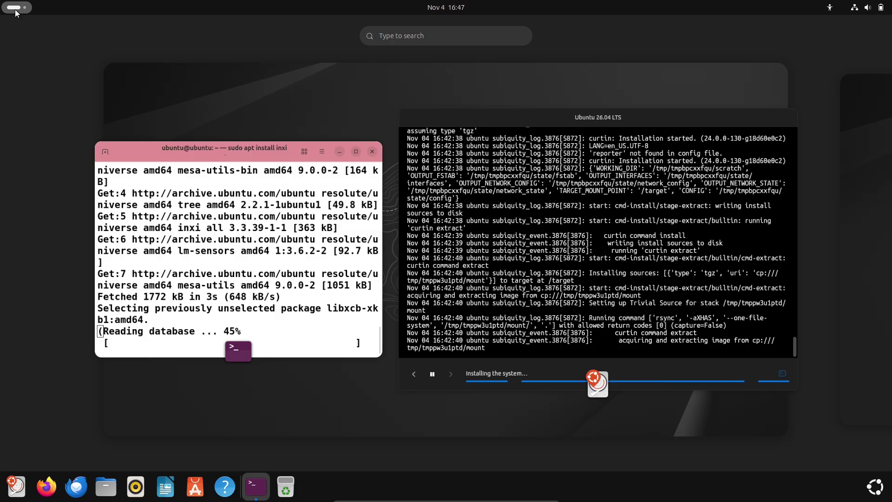
pyautogui.click(241, 266)
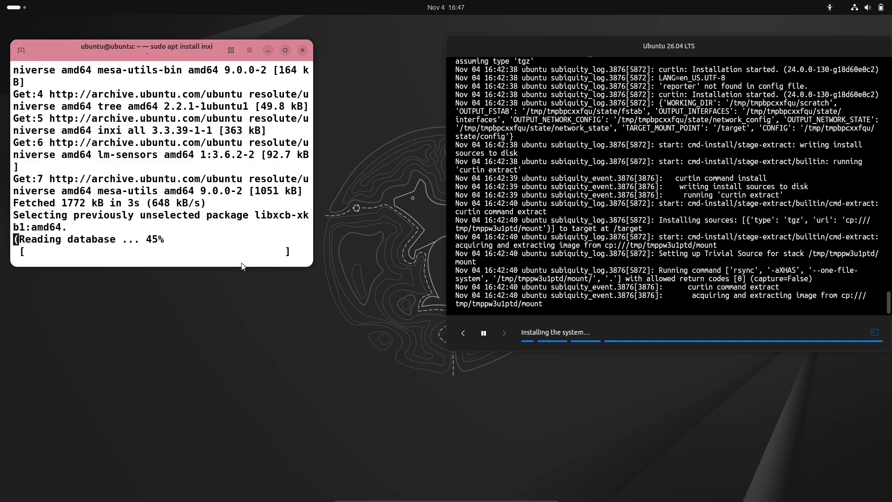
pyautogui.click(285, 49)
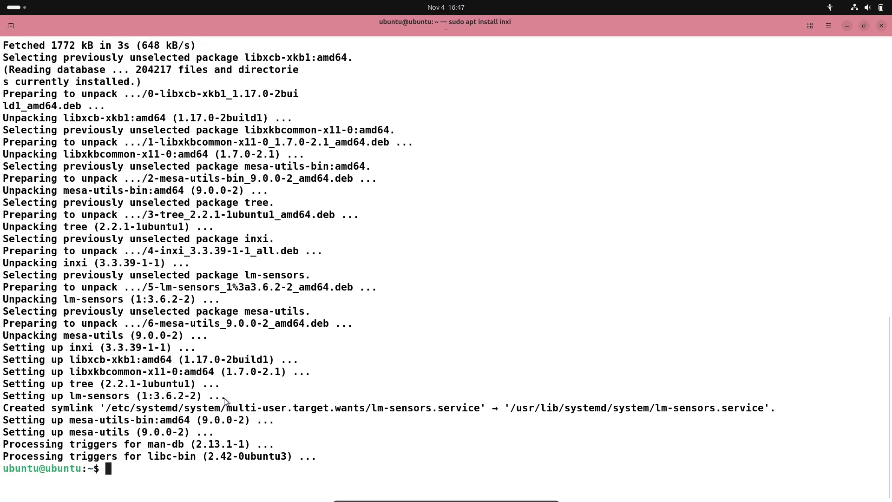
# Step: Run the short inxi summary, clear the screen, rerun it, and run the basic inxi -b report
pyautogui.write('inxi')
pyautogui.press('Return')
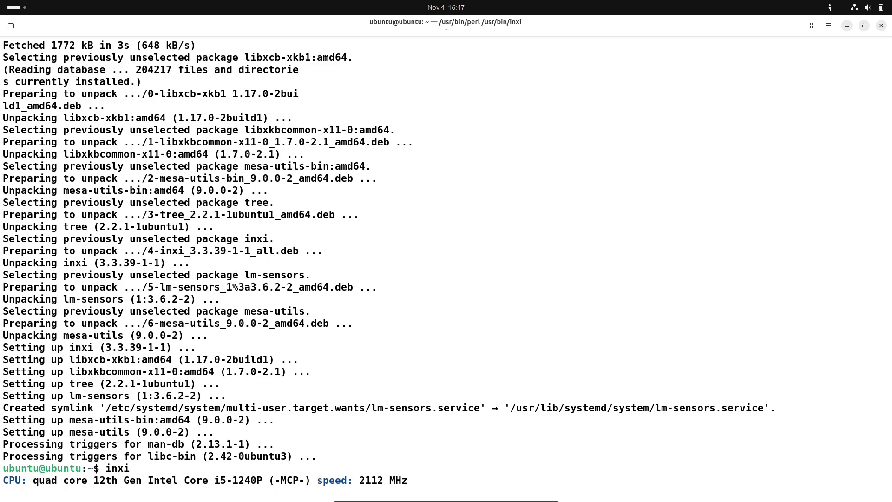
pyautogui.write('clear')
pyautogui.press('Return')
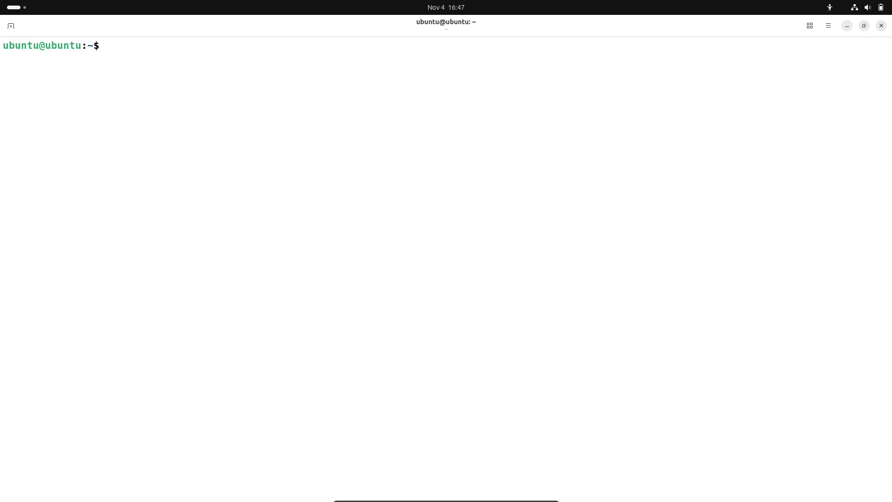
pyautogui.press('Return')
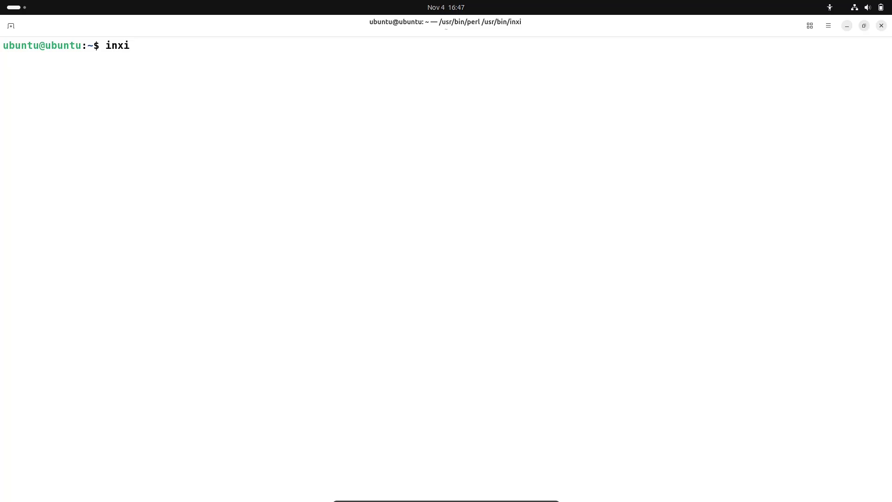
pyautogui.write('inxi -b')
pyautogui.press('Return')
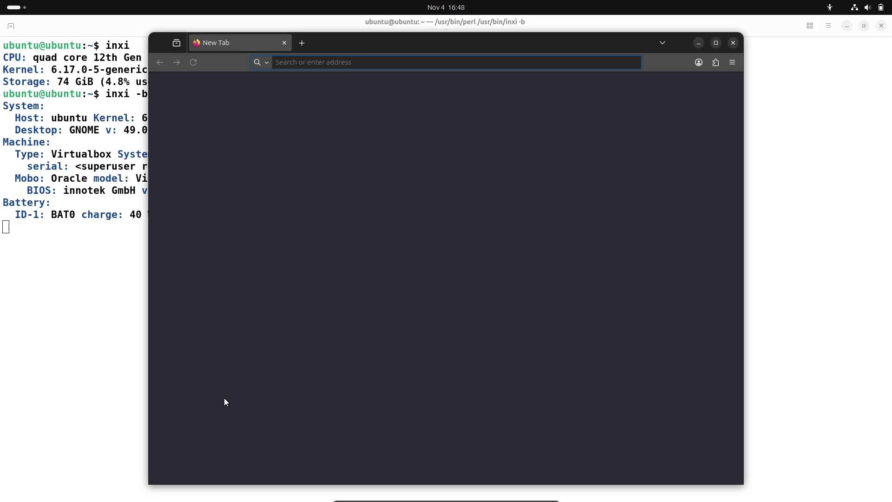
# Step: Run the full inxi -F and graphics inxi -G reports, then exit to close the terminal
pyautogui.click(103, 237)
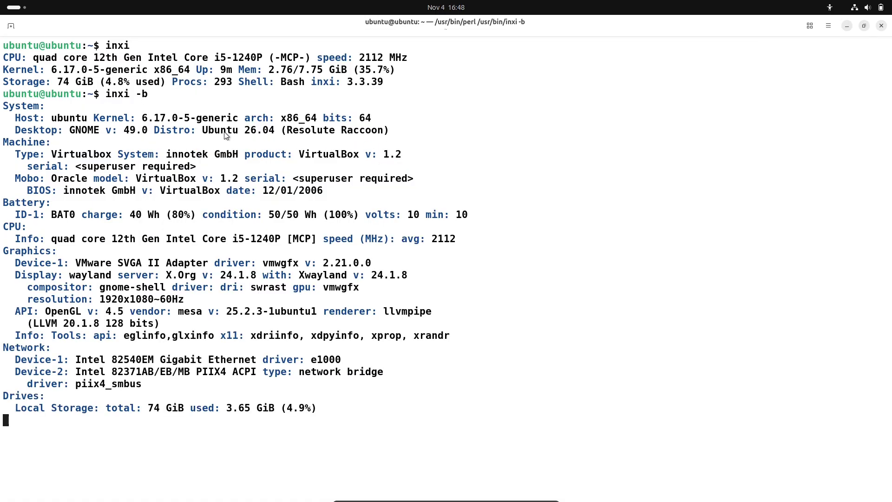
pyautogui.write('inxi -F')
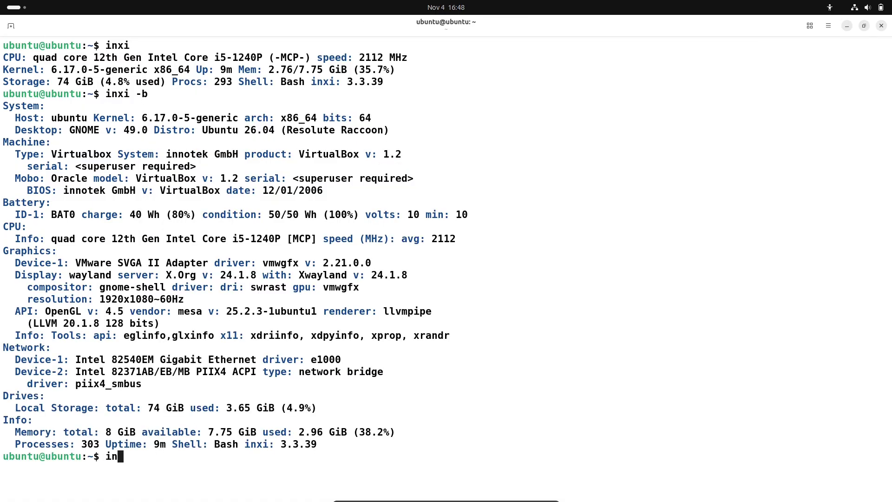
pyautogui.press('Return')
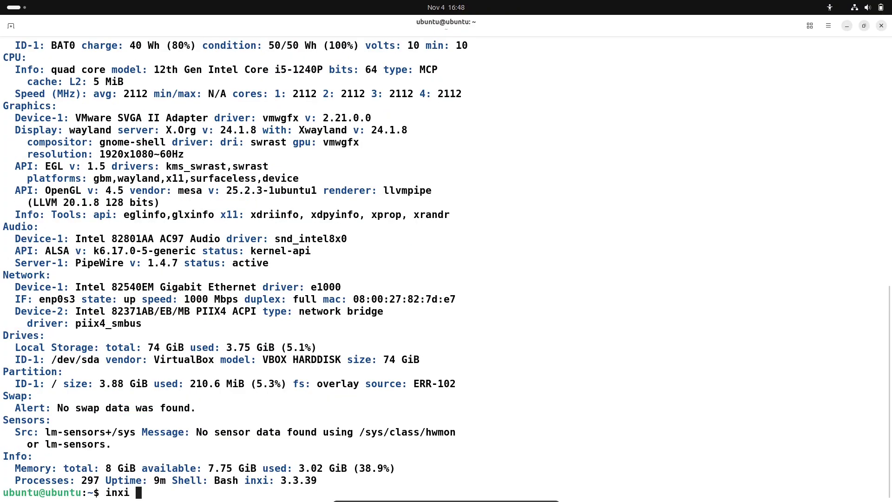
pyautogui.write('-G')
pyautogui.press('Return')
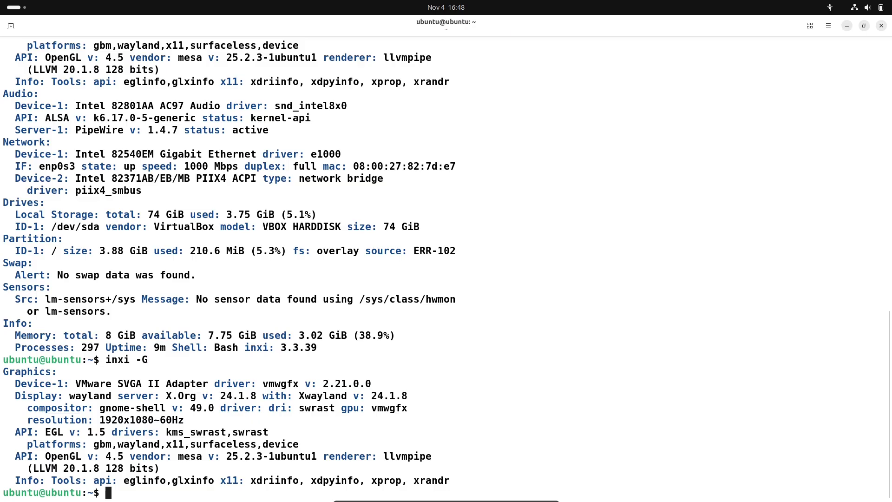
pyautogui.write('exit')
pyautogui.press('Return')
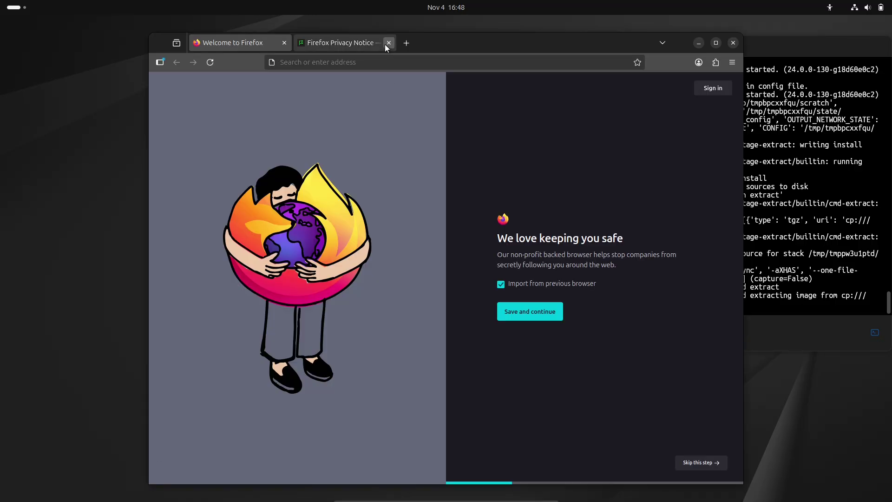
# Step: Close the Firefox Privacy Notice tab and check the About Firefox version details
pyautogui.click(387, 43)
pyautogui.click(738, 61)
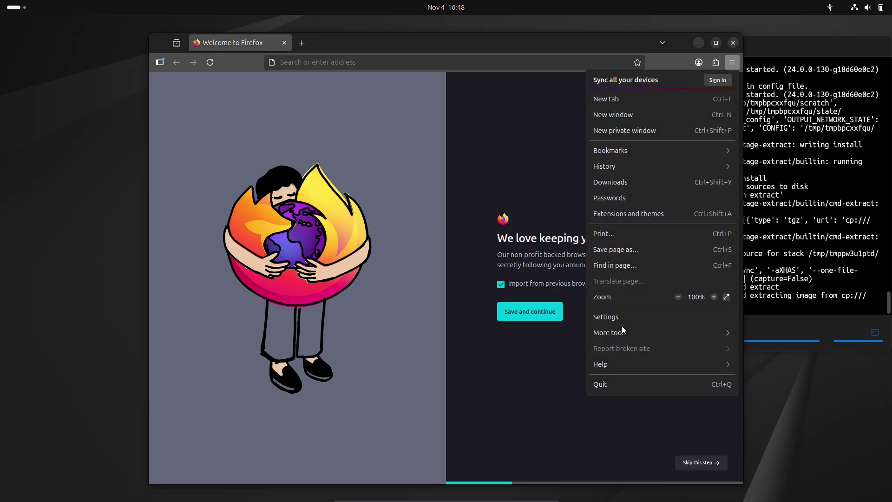
pyautogui.click(614, 358)
pyautogui.click(607, 196)
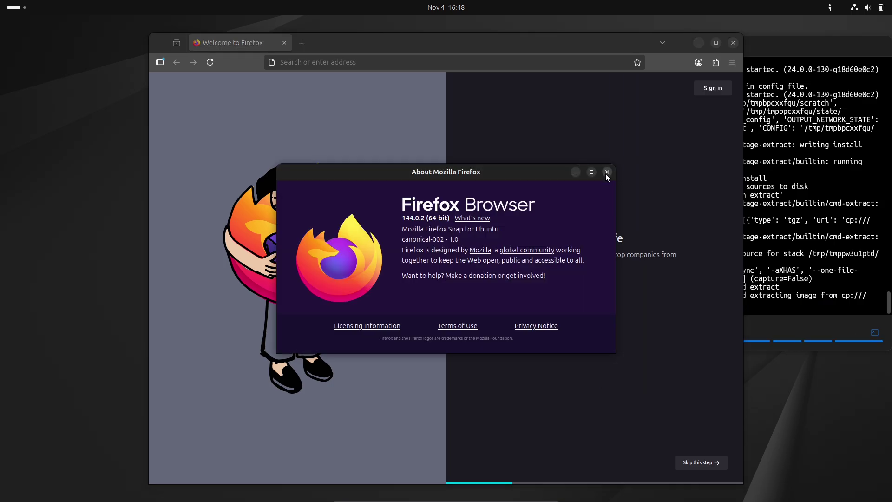
pyautogui.click(606, 174)
# Step: Search the web for 'ubuntu daily build' and reject the search page's cookie consent
pyautogui.click(500, 68)
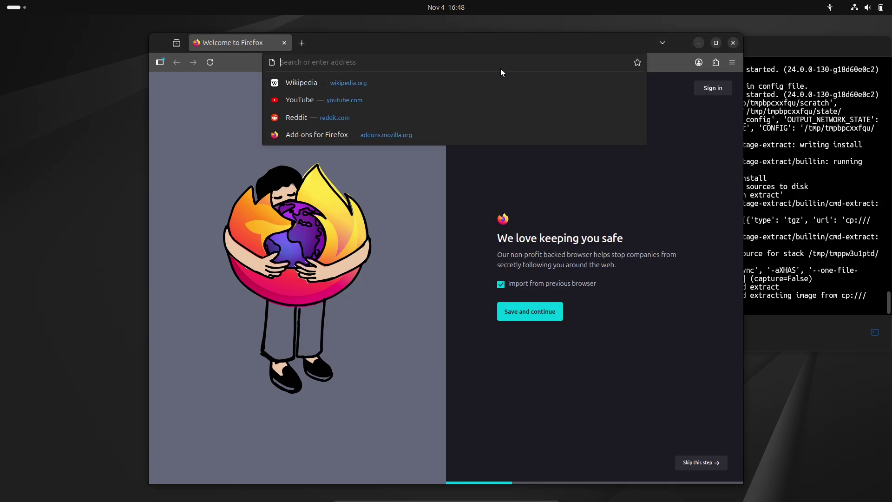
pyautogui.write('ubuntu d')
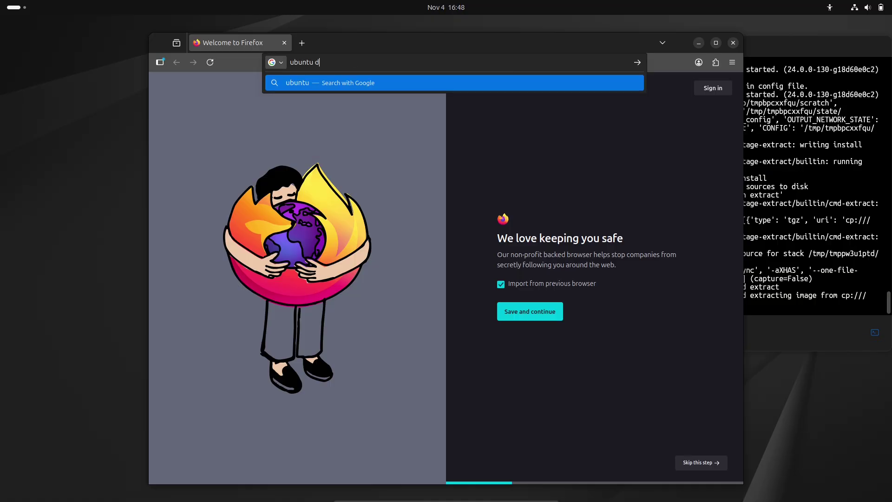
pyautogui.write('aily build')
pyautogui.press('Return')
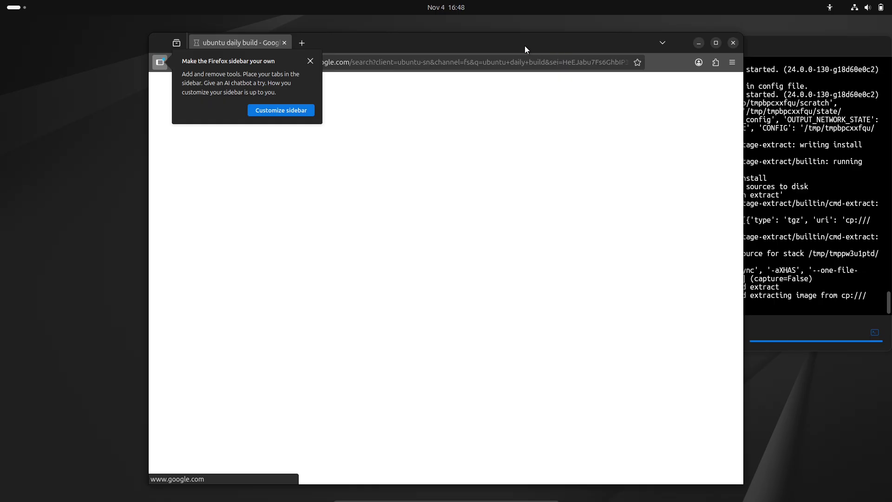
pyautogui.moveTo(525, 46); pyautogui.dragTo(406, 39)
pyautogui.click(302, 403)
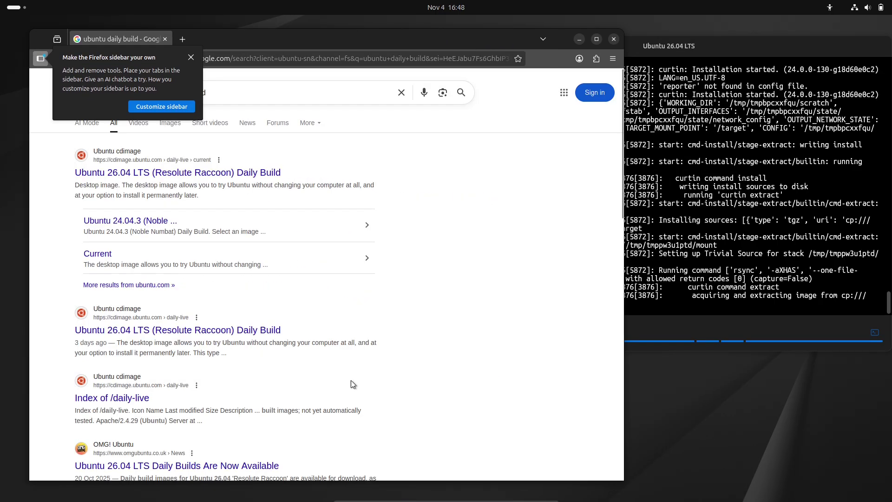
pyautogui.click(509, 195)
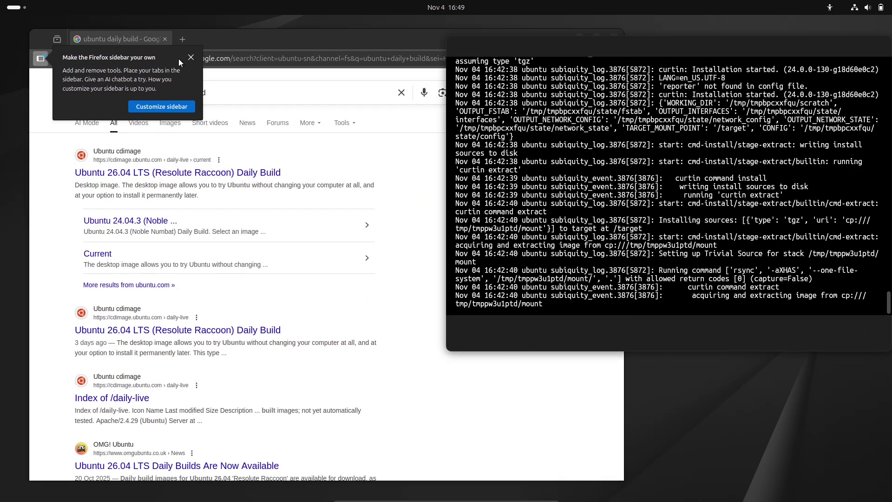
pyautogui.click(196, 138)
# Step: Open the Ubuntu 26.04 LTS daily build page, inspect the resolute-desktop-amd64.iso row, then close Firefox
pyautogui.click(200, 172)
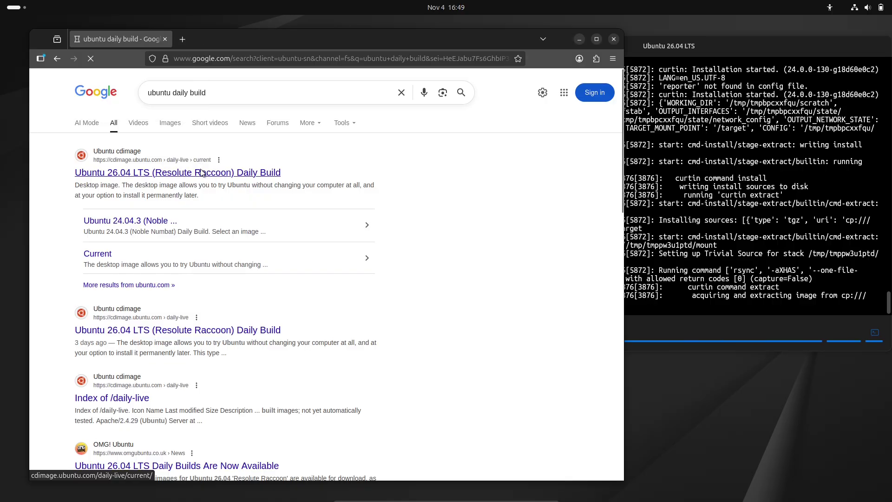
pyautogui.click(201, 171)
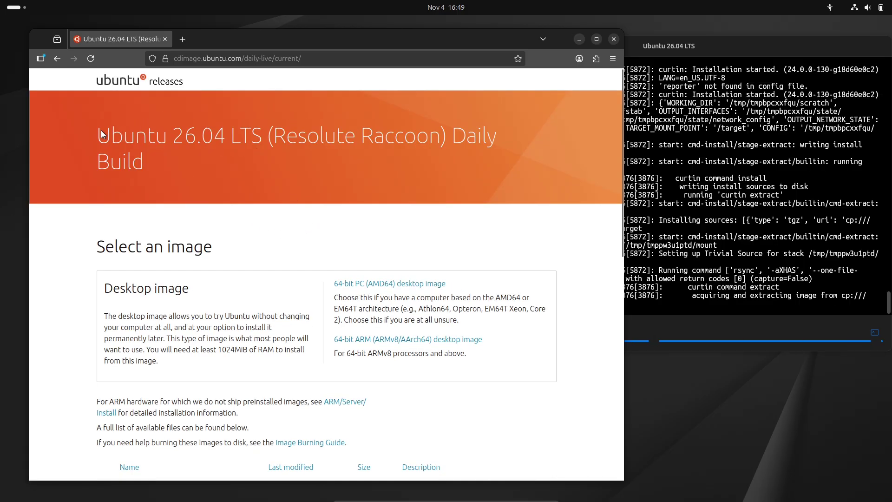
pyautogui.moveTo(101, 130); pyautogui.dragTo(153, 162)
pyautogui.moveTo(619, 176); pyautogui.dragTo(621, 256)
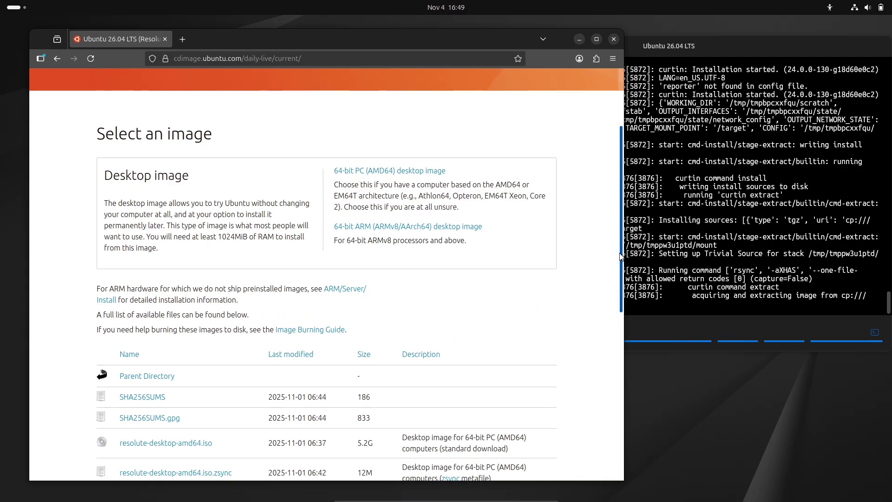
pyautogui.scroll(-3, 620, 257)
pyautogui.moveTo(386, 322); pyautogui.dragTo(324, 328)
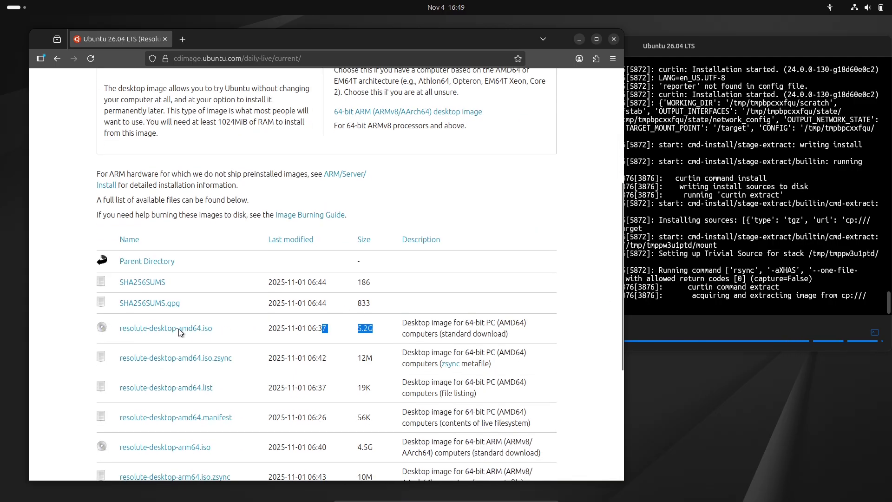
pyautogui.moveTo(181, 332); pyautogui.dragTo(117, 331)
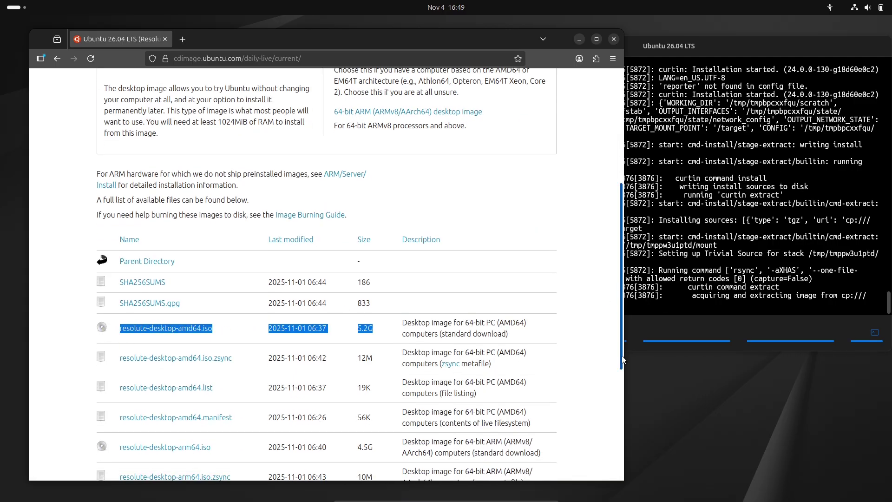
pyautogui.scroll(-5, 621, 358)
pyautogui.click(613, 40)
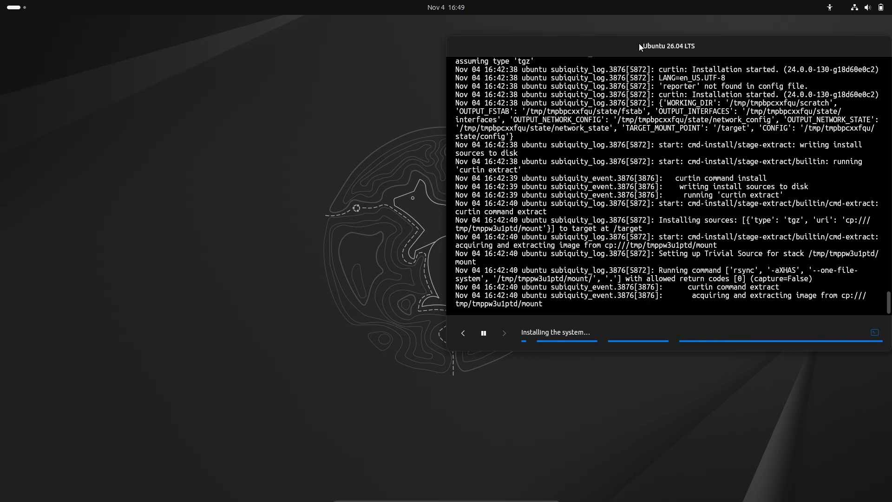
# Step: Centre the installer window, switch it to the slideshow, and browse both application grid pages
pyautogui.moveTo(633, 43); pyautogui.dragTo(392, 55)
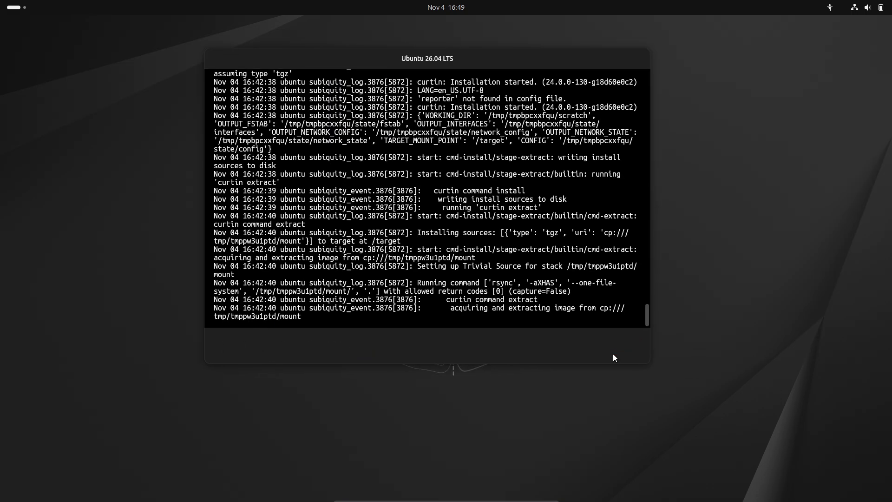
pyautogui.click(628, 344)
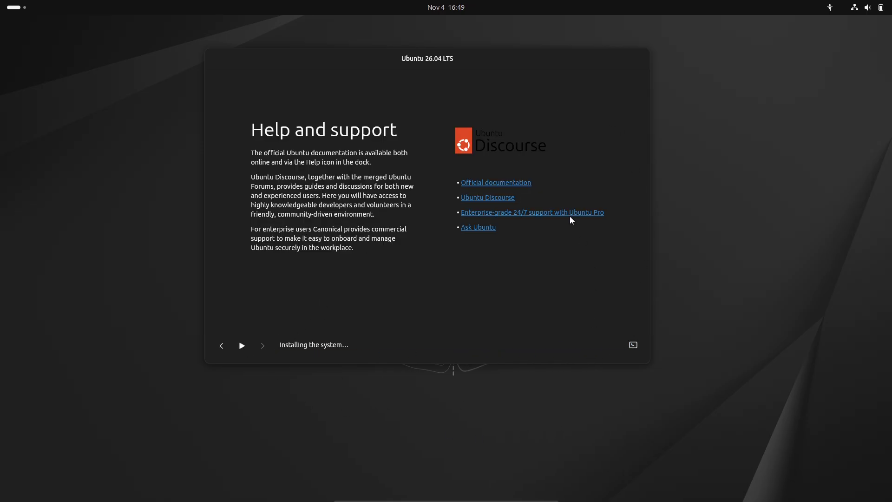
pyautogui.click(17, 7)
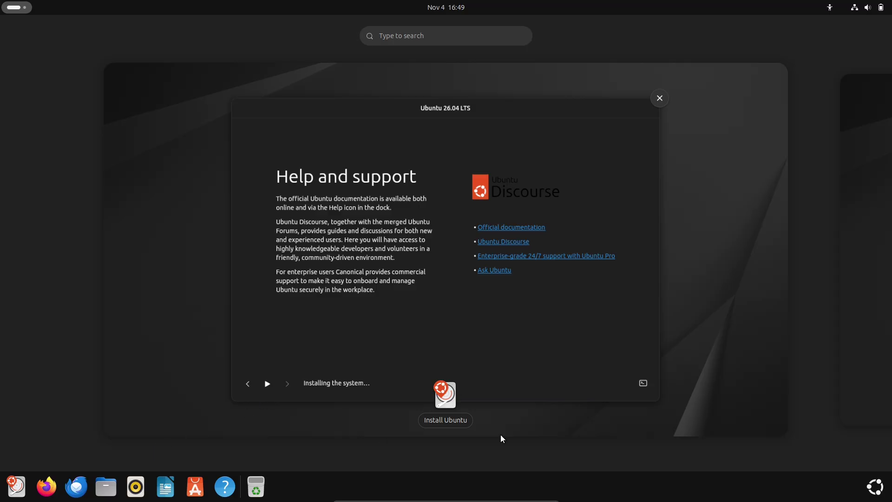
pyautogui.click(875, 486)
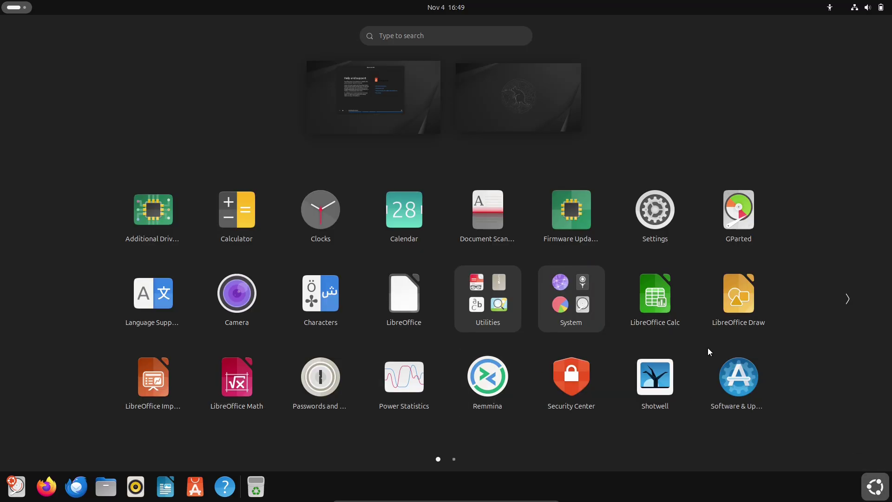
pyautogui.click(848, 298)
pyautogui.click(54, 296)
pyautogui.press('Escape')
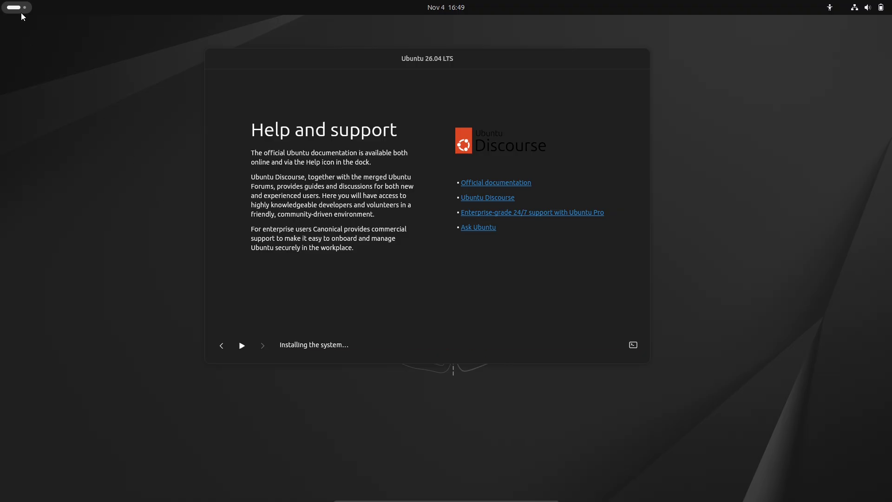
# Step: Launch Software Updater from the second page of the application grid
pyautogui.click(17, 7)
pyautogui.click(882, 485)
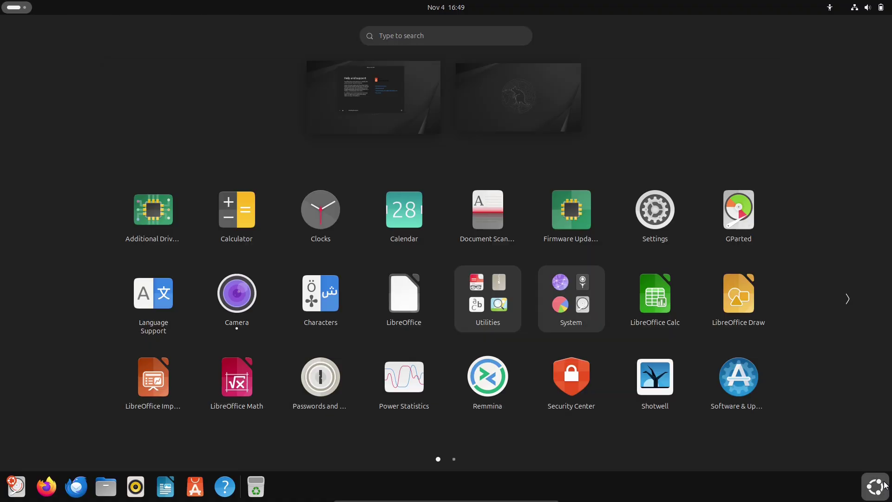
pyautogui.click(848, 307)
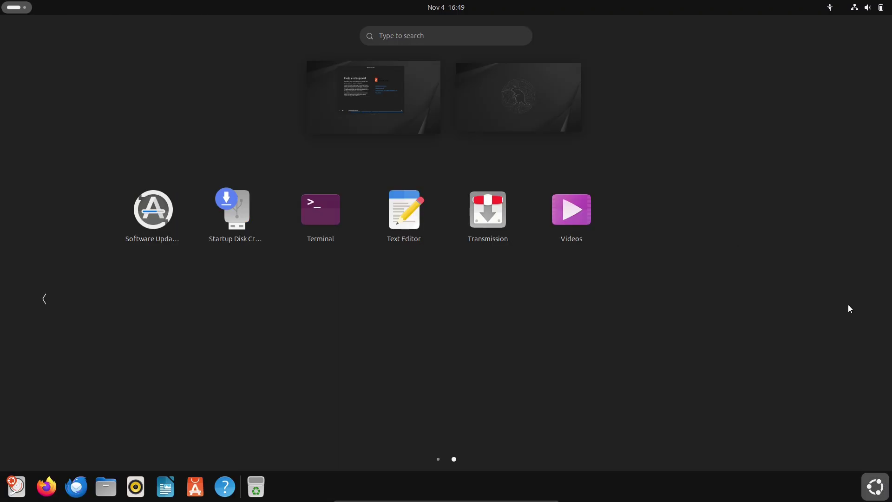
pyautogui.click(176, 230)
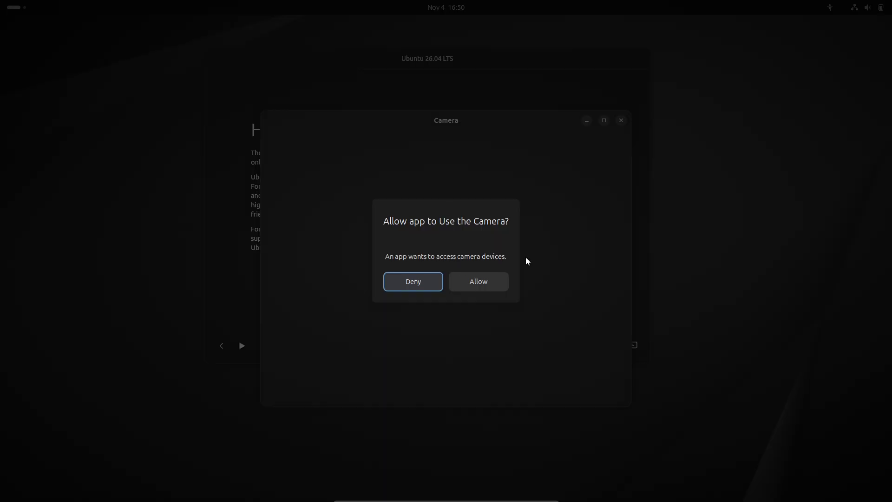
# Step: Deny Camera access, view the About Camera details, and close Camera
pyautogui.click(427, 288)
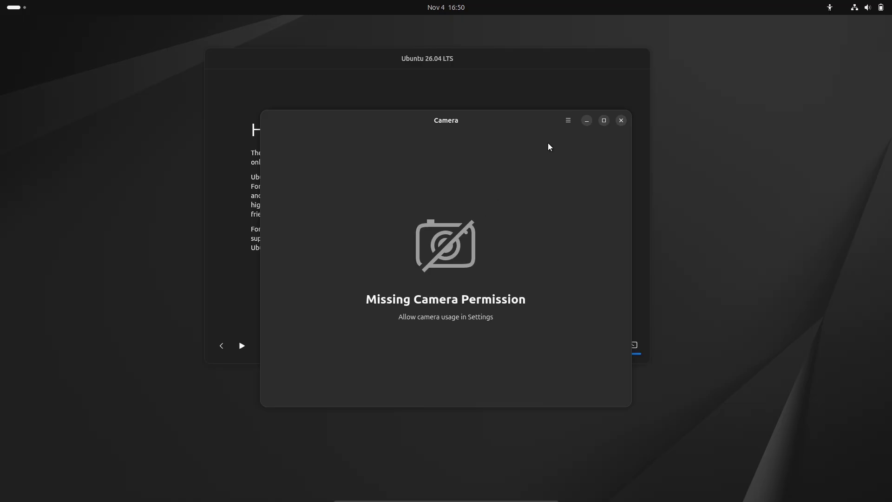
pyautogui.click(571, 169)
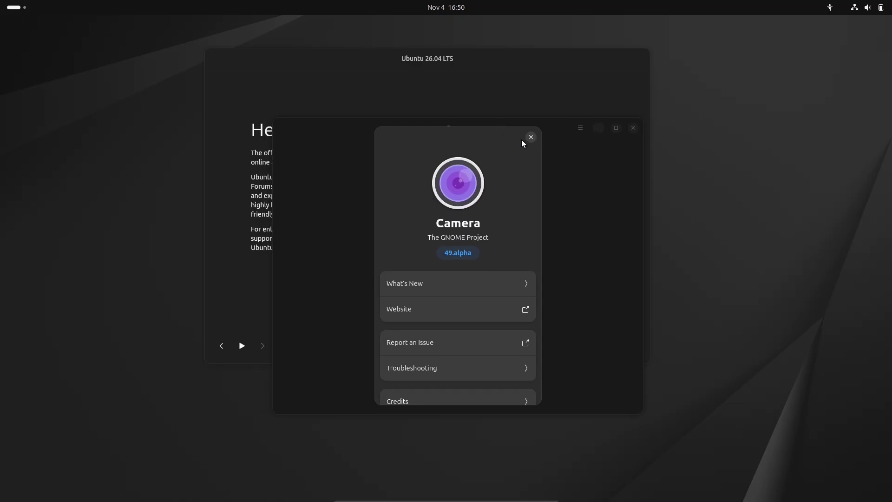
pyautogui.click(530, 138)
pyautogui.click(632, 129)
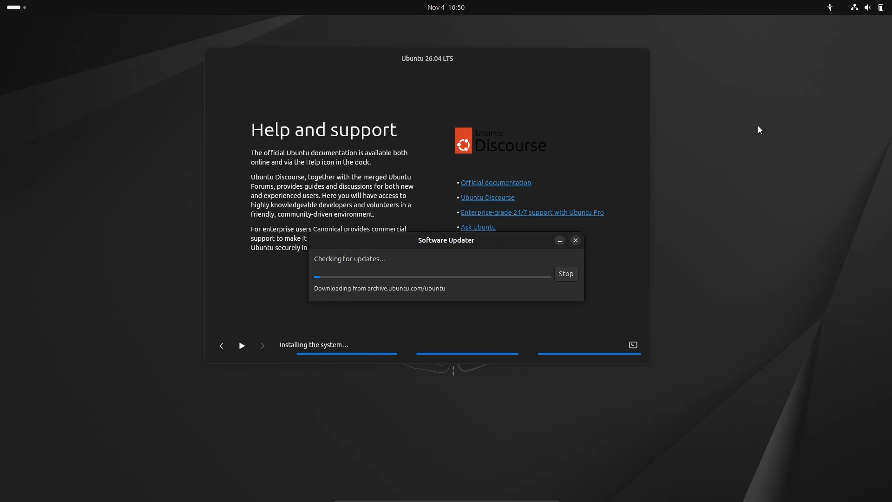
# Step: Browse quick settings and the Accessibility menu, then reposition the Software Updater dialog
pyautogui.click(853, 8)
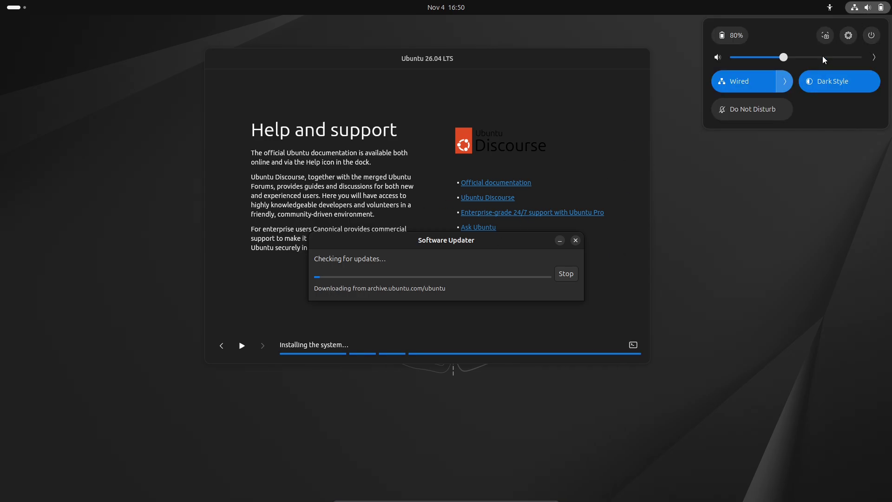
pyautogui.click(830, 8)
pyautogui.click(829, 7)
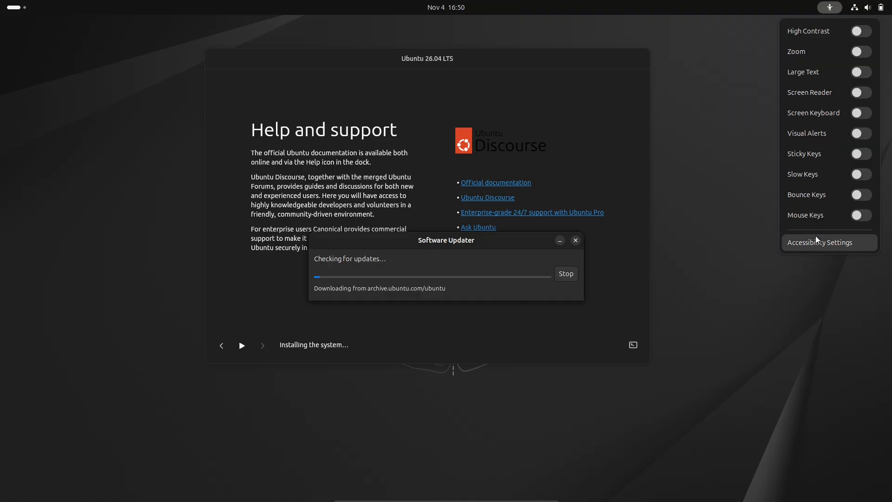
pyautogui.click(723, 169)
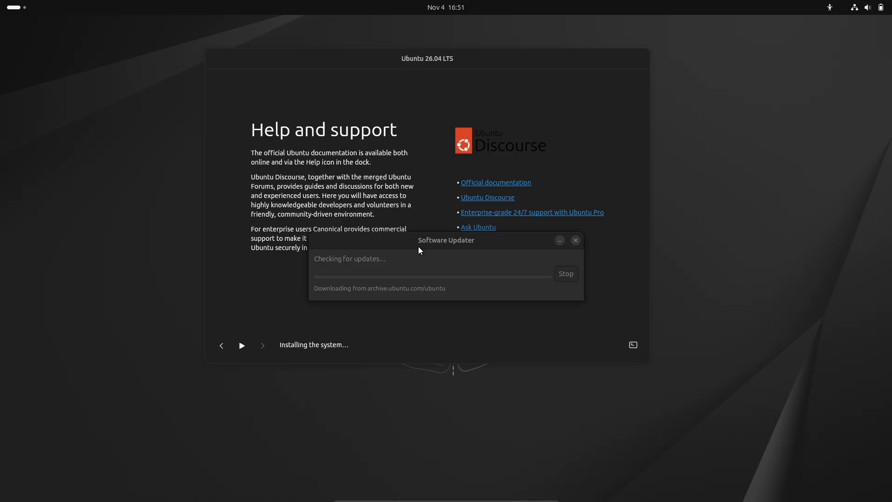
pyautogui.moveTo(418, 247); pyautogui.dragTo(351, 232)
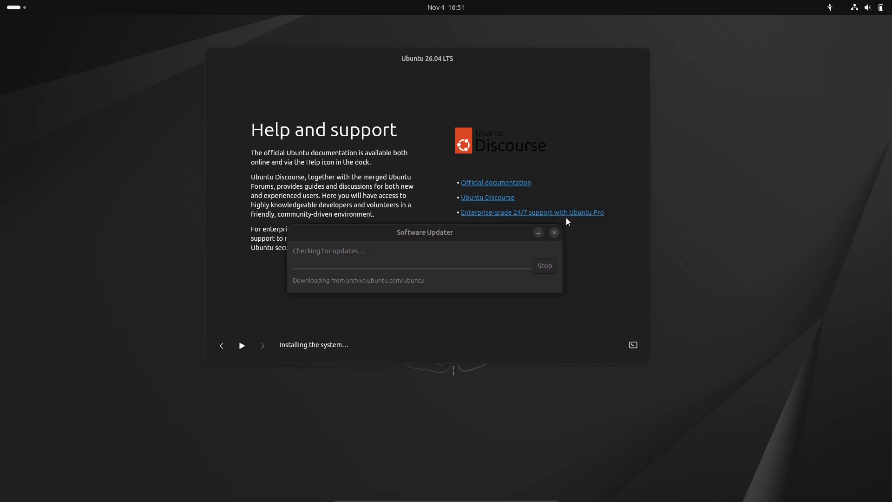
# Step: Power off the live session from the system menu and confirm
pyautogui.click(866, 10)
pyautogui.click(866, 38)
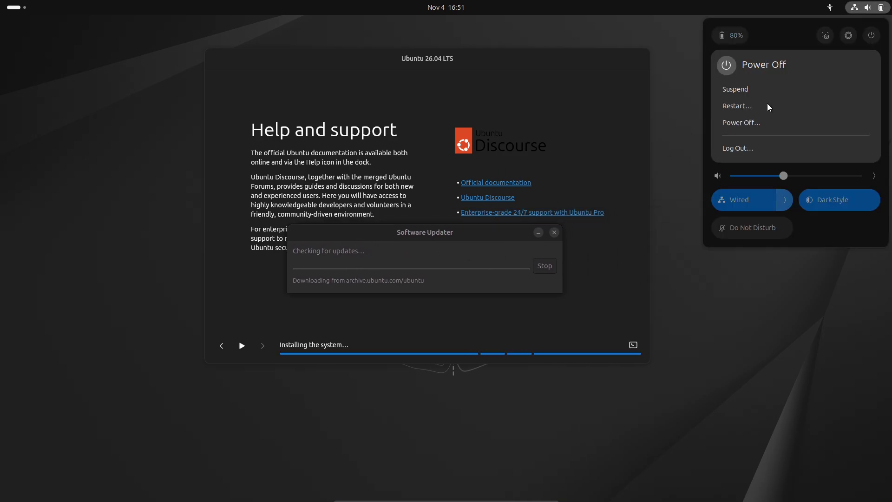
pyautogui.click(734, 123)
pyautogui.click(501, 277)
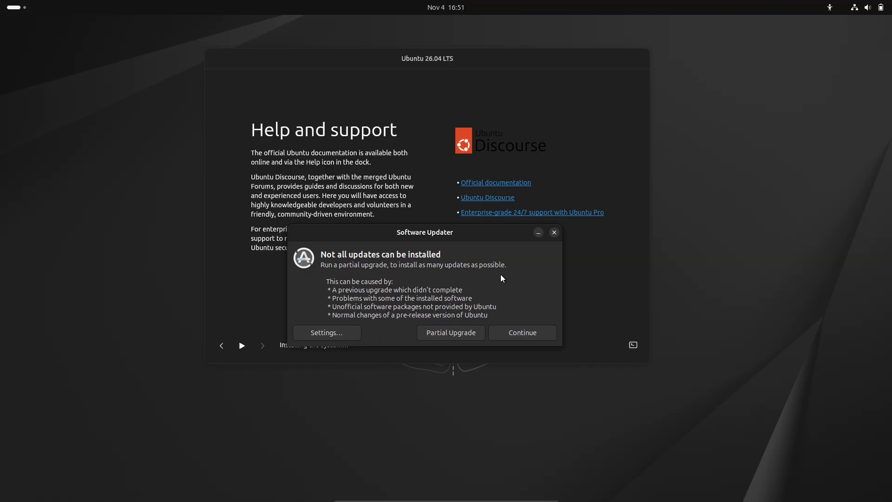